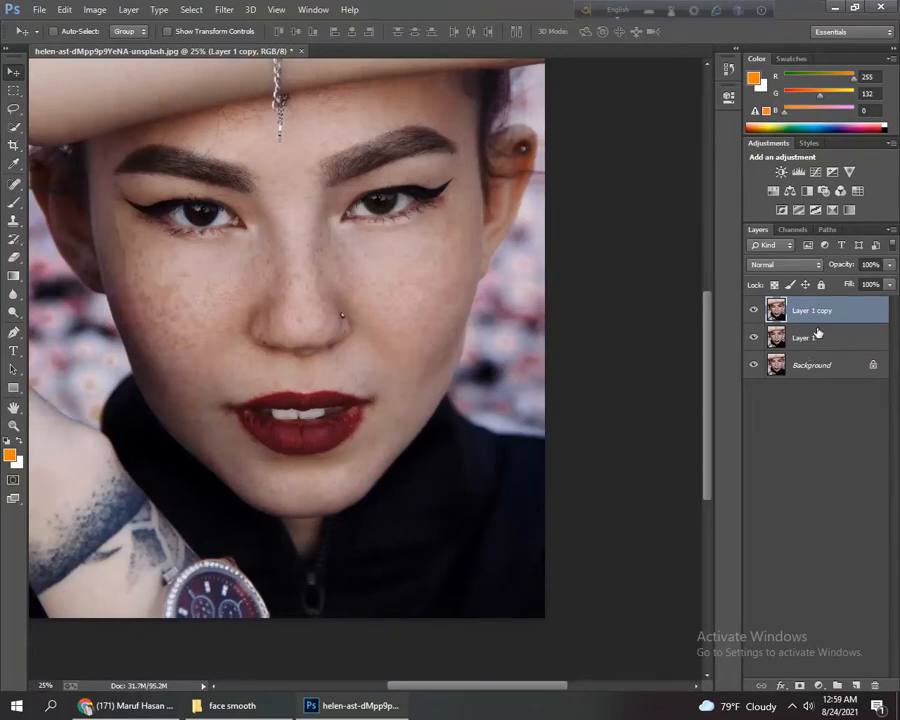
Apply a Gaussian Blur with a 2.0 pixel radius to Layer 1
left_click(813, 336)
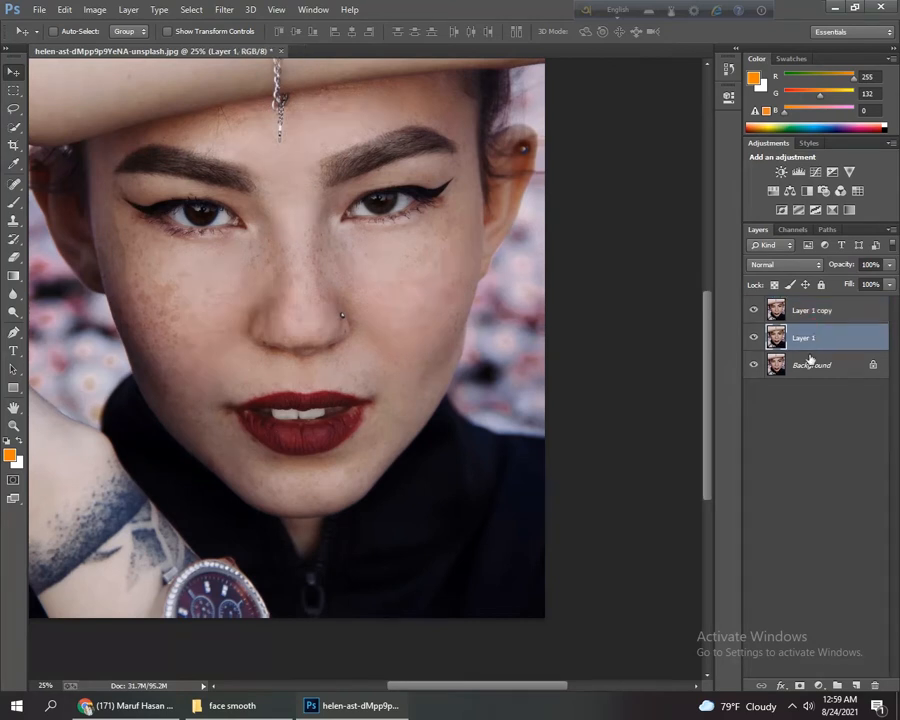
left_click(223, 9)
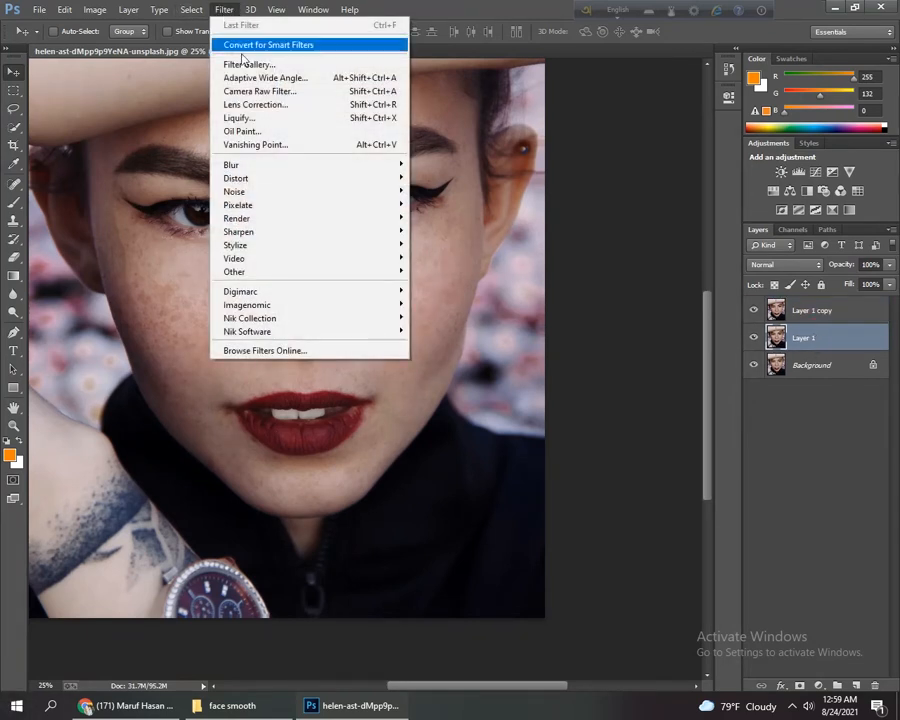
mouse_move(267, 164)
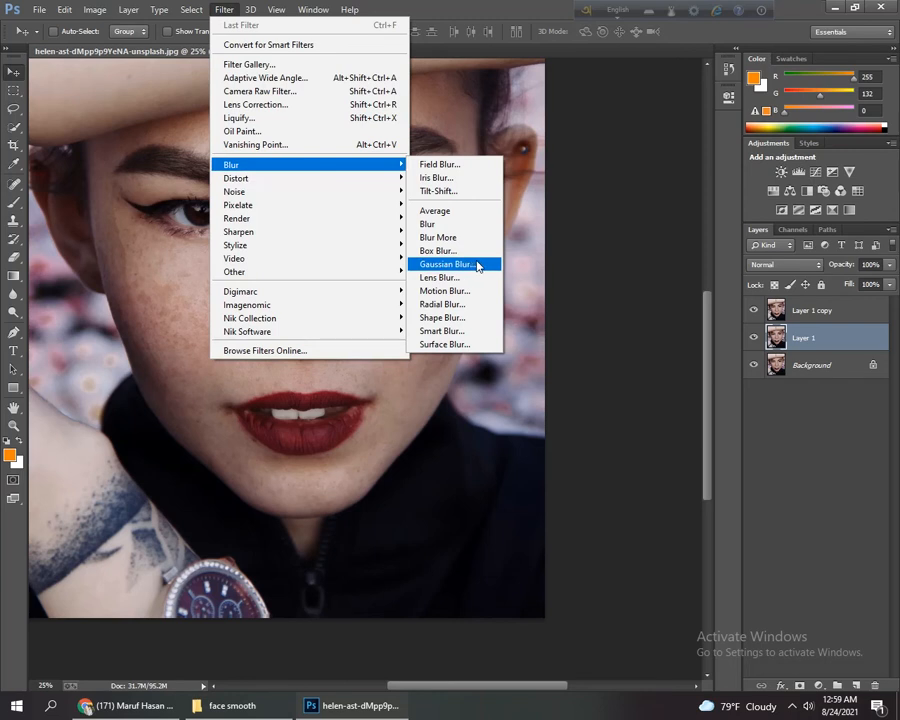
left_click(447, 264)
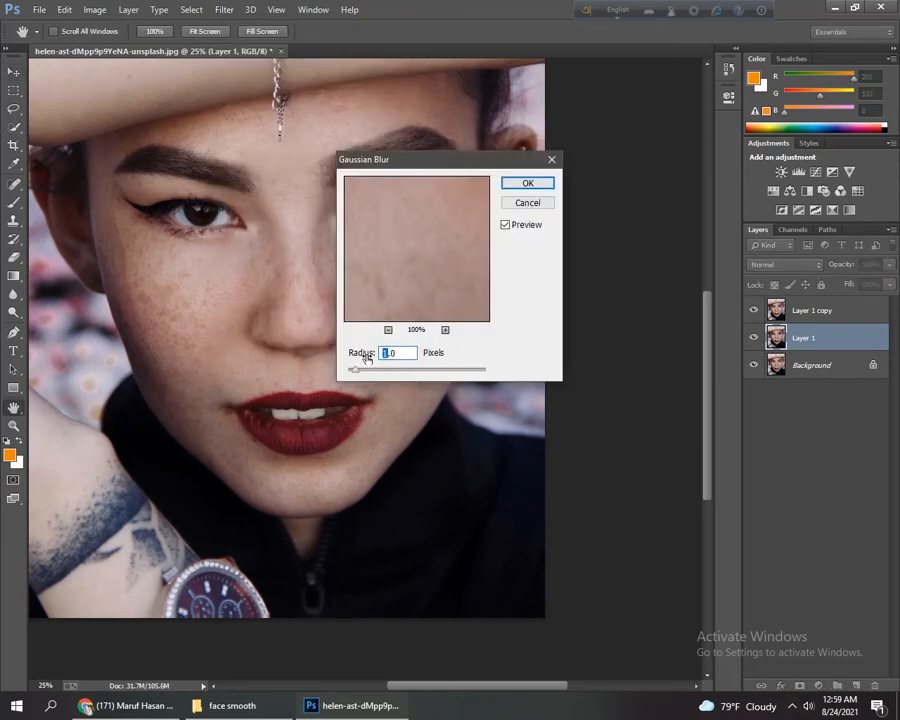
type("2.0")
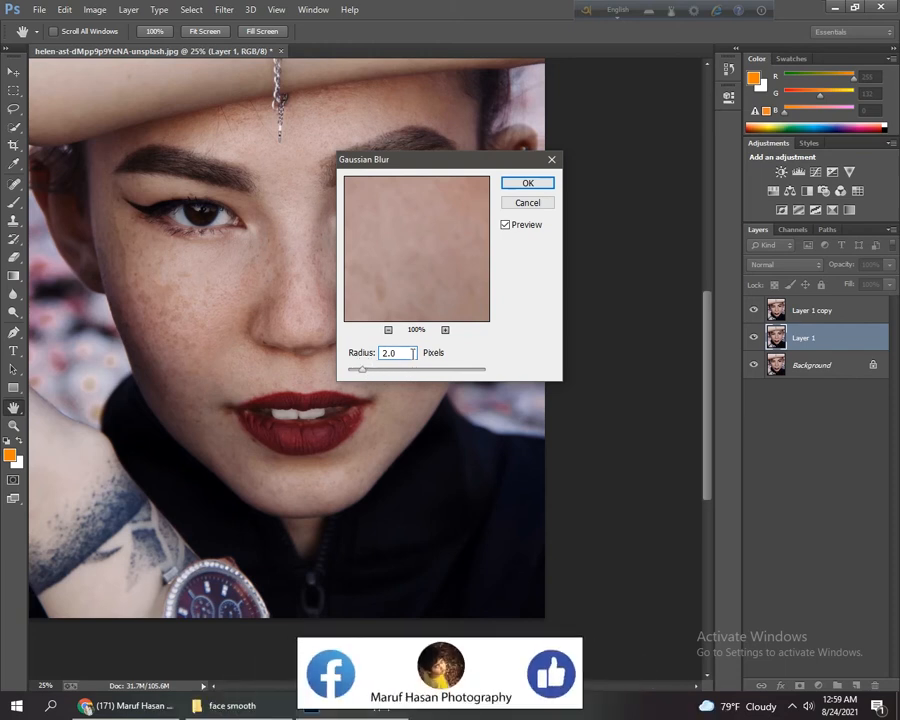
Apply a High Pass filter with a 1.5 pixel radius to Layer 1 copy and set its blend mode to Linear Light
left_click(226, 9)
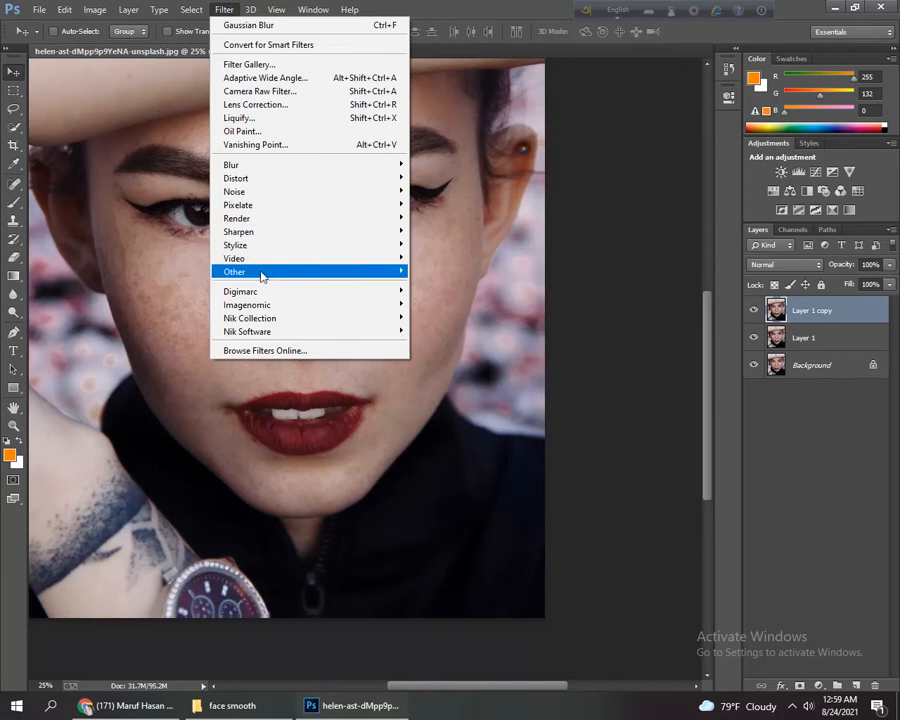
mouse_move(262, 275)
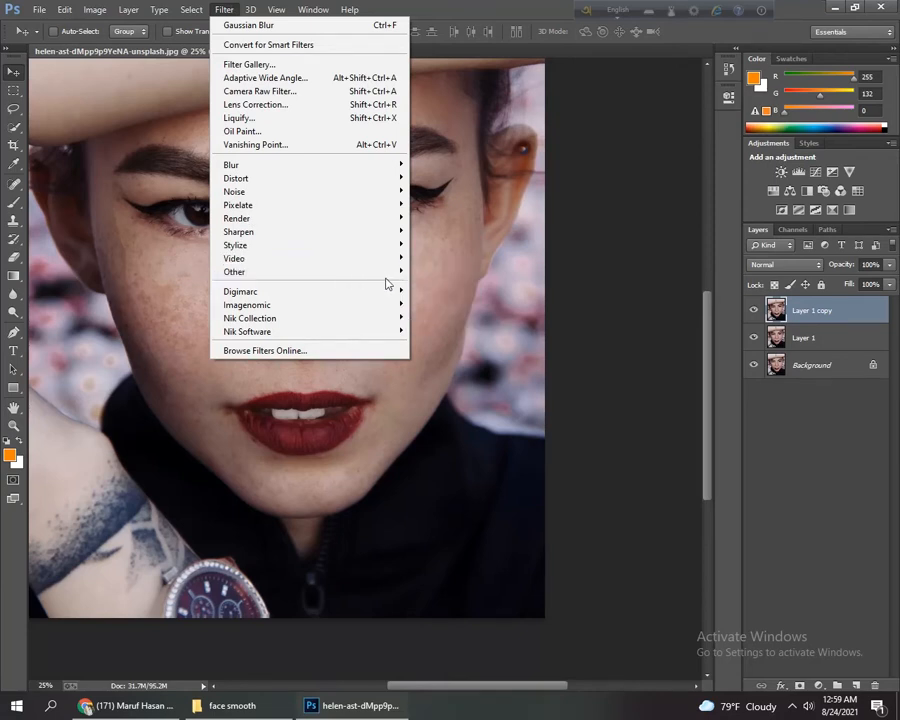
mouse_move(392, 272)
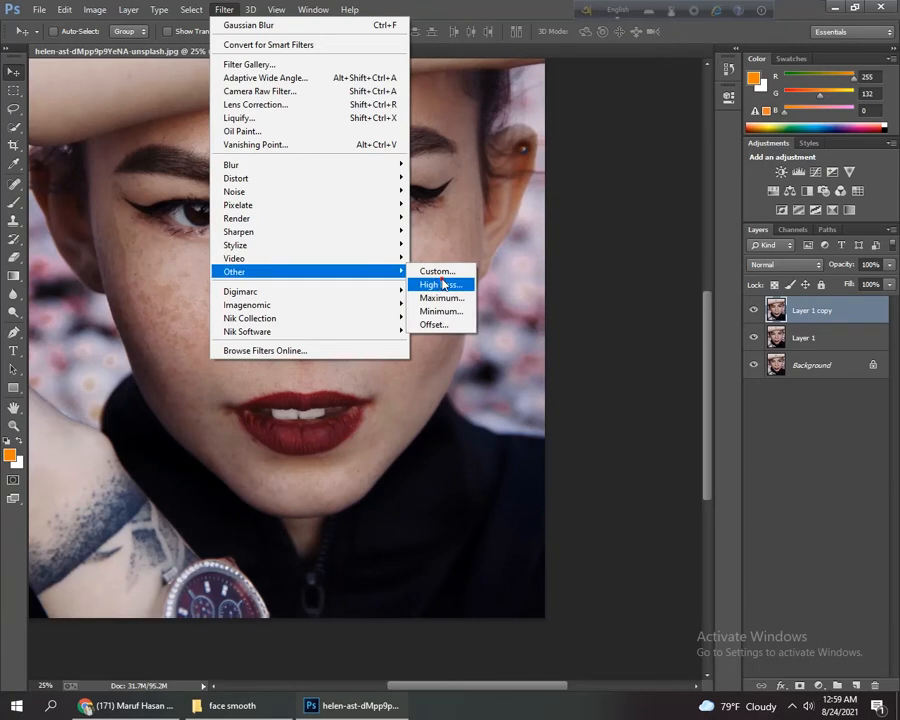
left_click(441, 285)
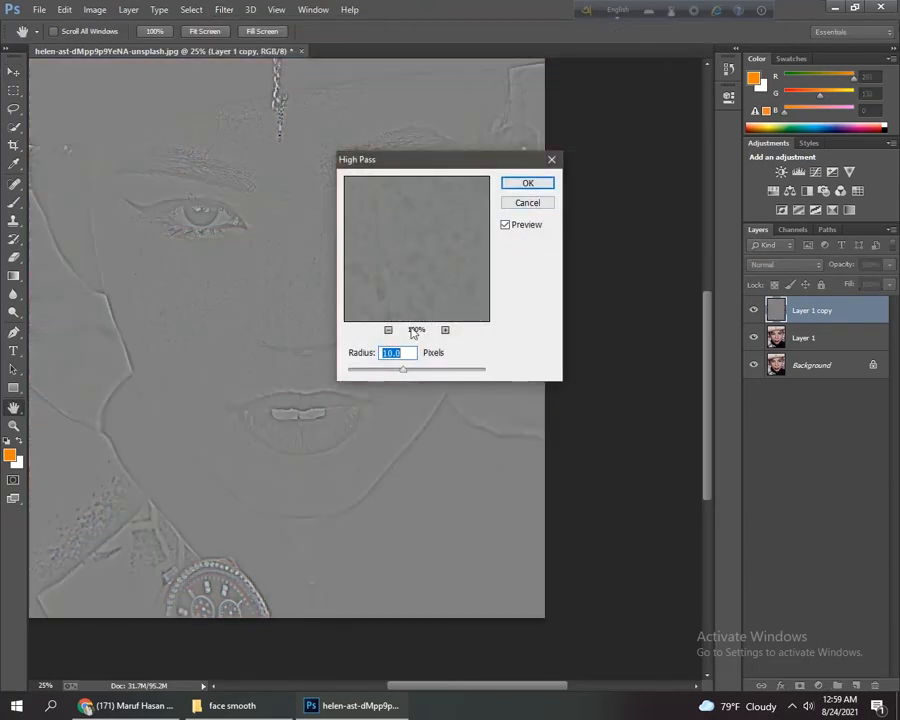
left_click(401, 354)
key("Left")
key("Left")
key("BackSpace")
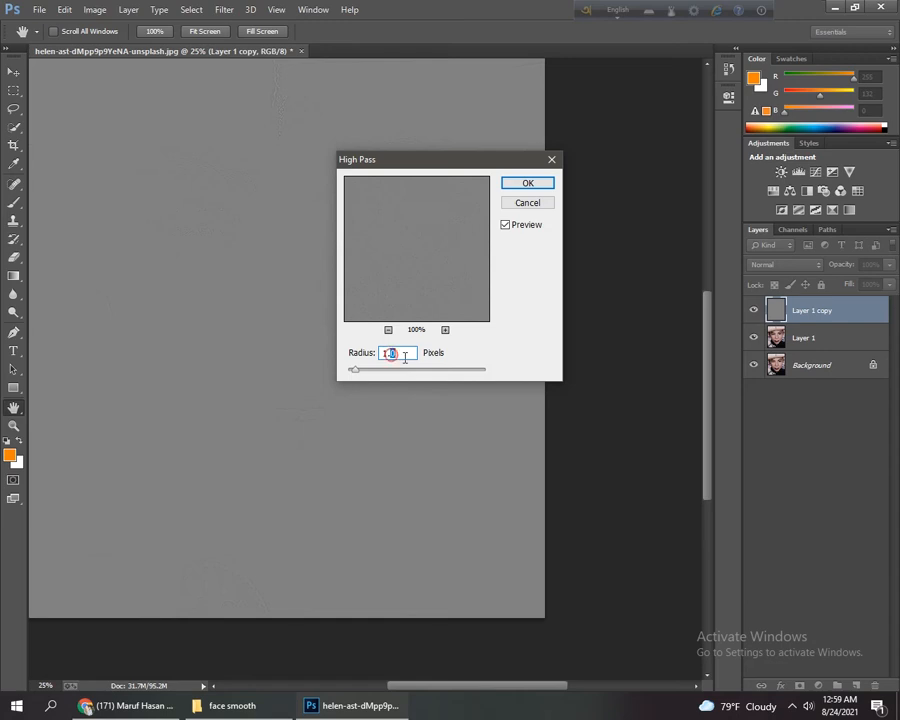
type("5")
left_click(523, 184)
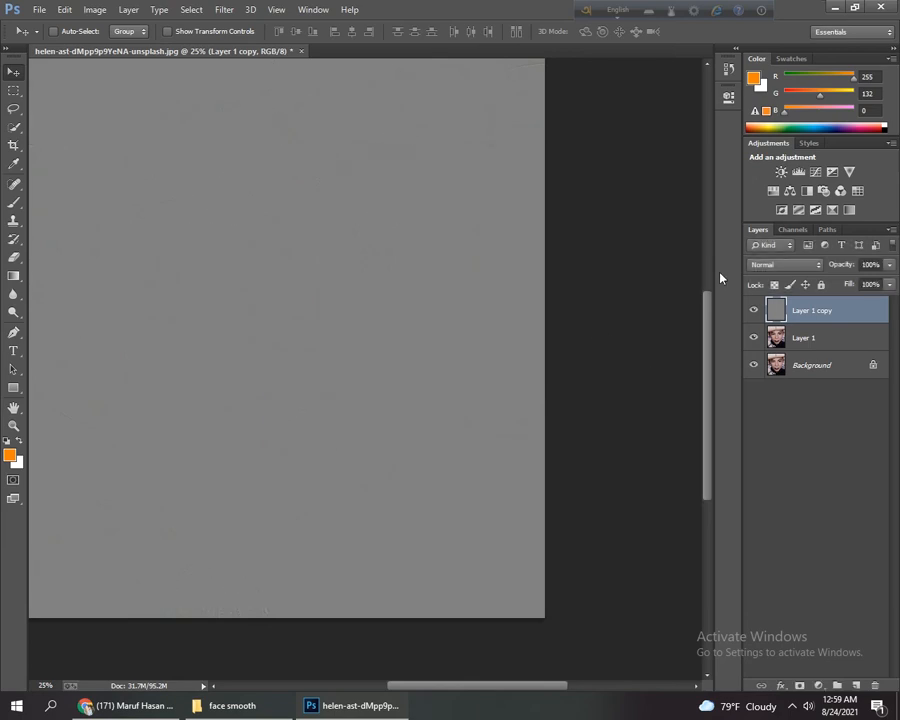
left_click(818, 266)
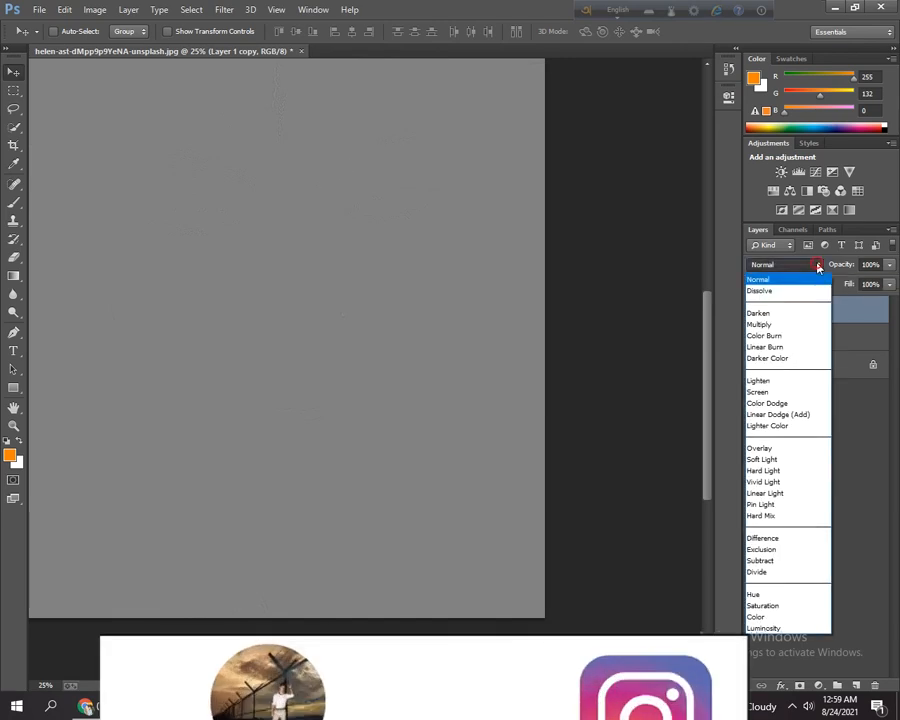
left_click(796, 496)
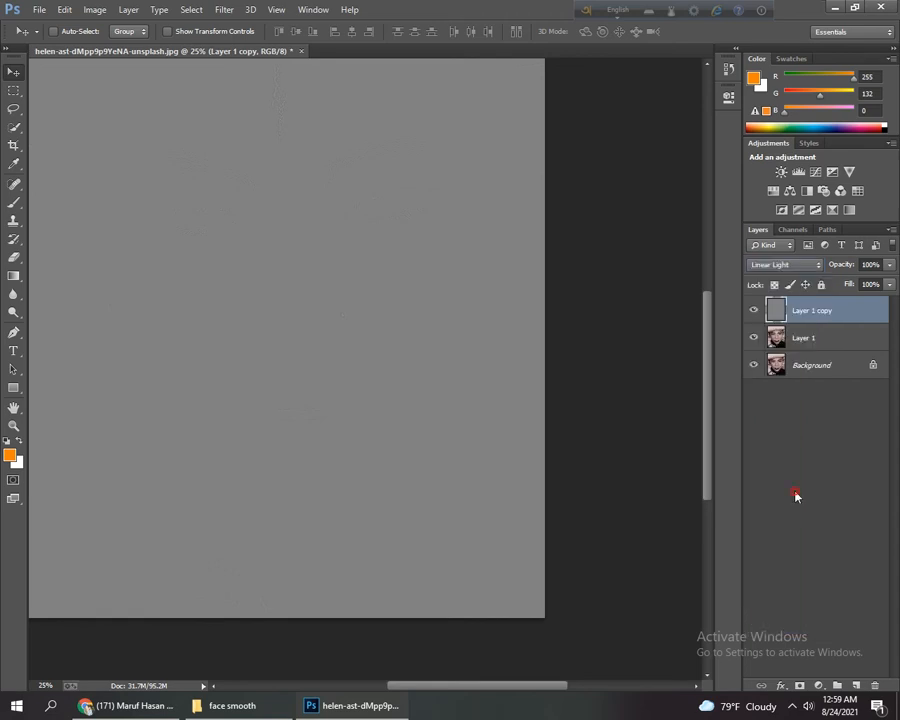
Choose the Mixer Brush Tool for Layer 1 and turn off loading the brush after each stroke
left_click(789, 339)
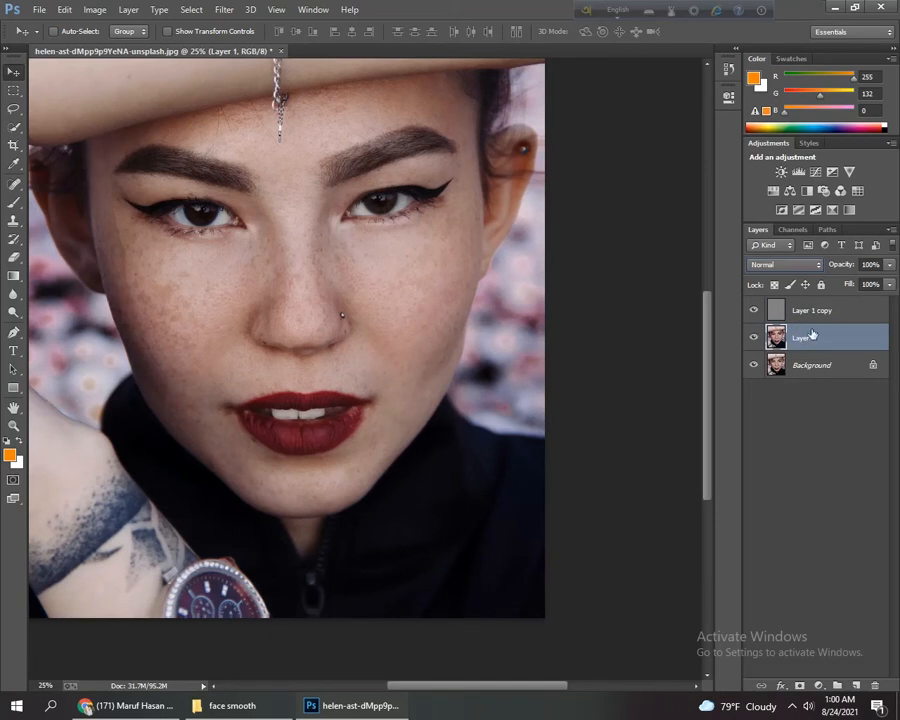
left_click(14, 203)
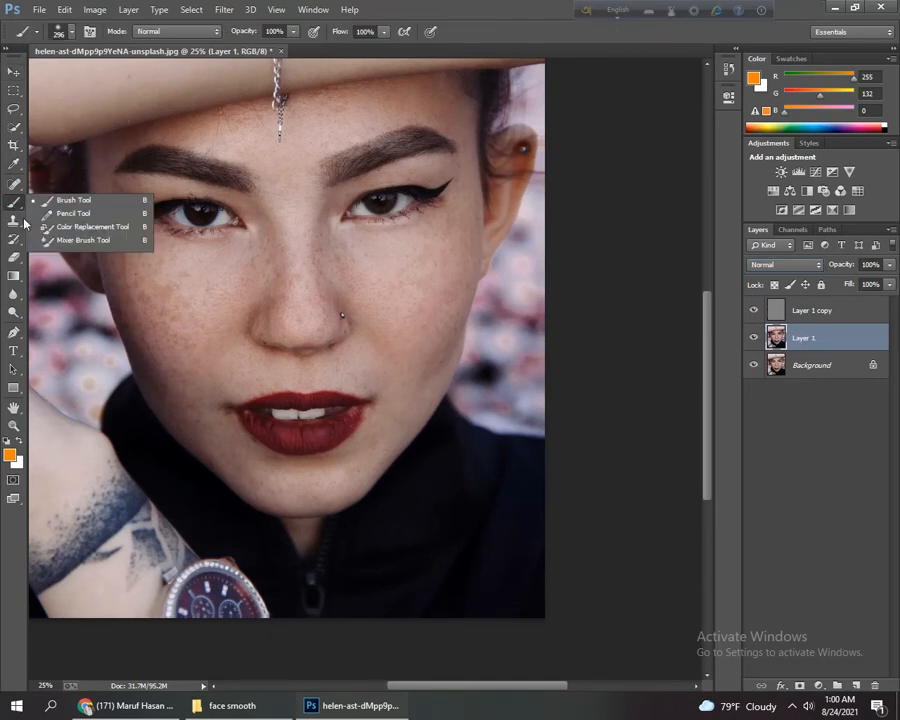
left_click(70, 240)
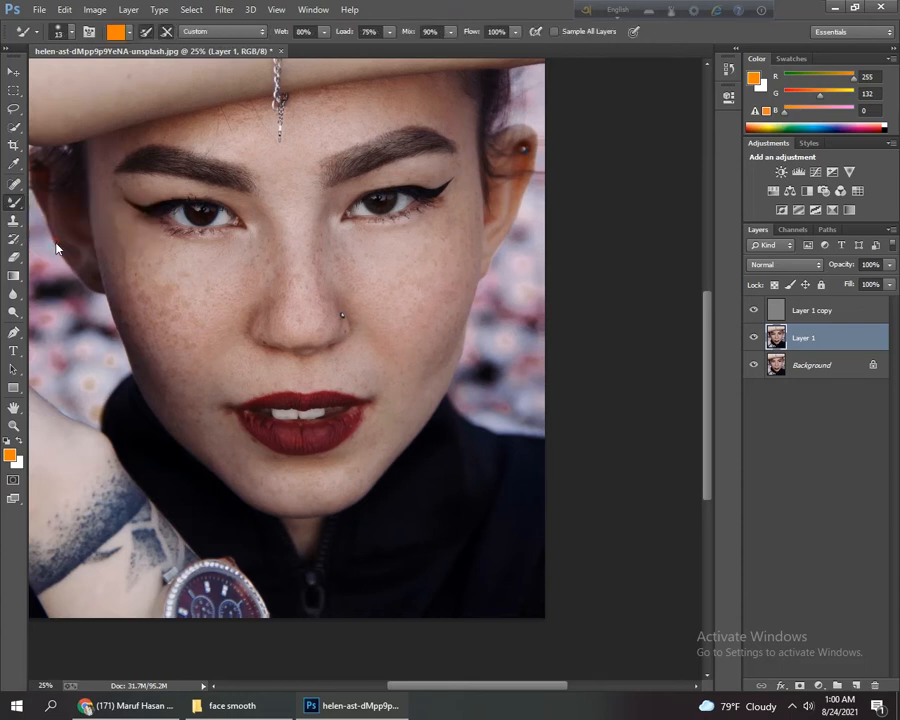
left_click(148, 35)
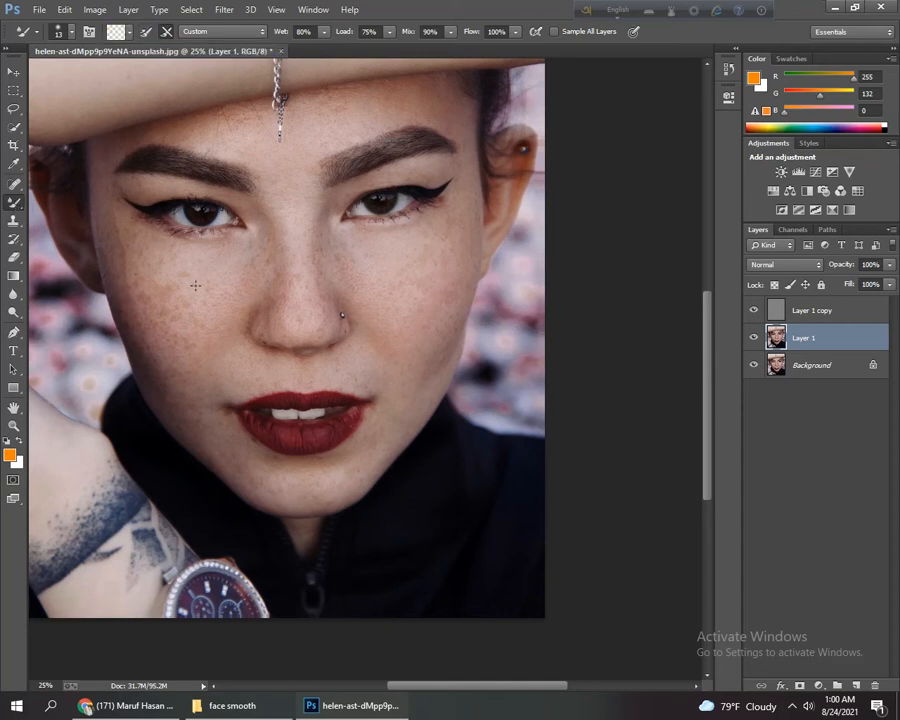
Set the mixer brush size to 226 px and its Wet value to 46%
right_click(202, 288)
left_click(293, 318)
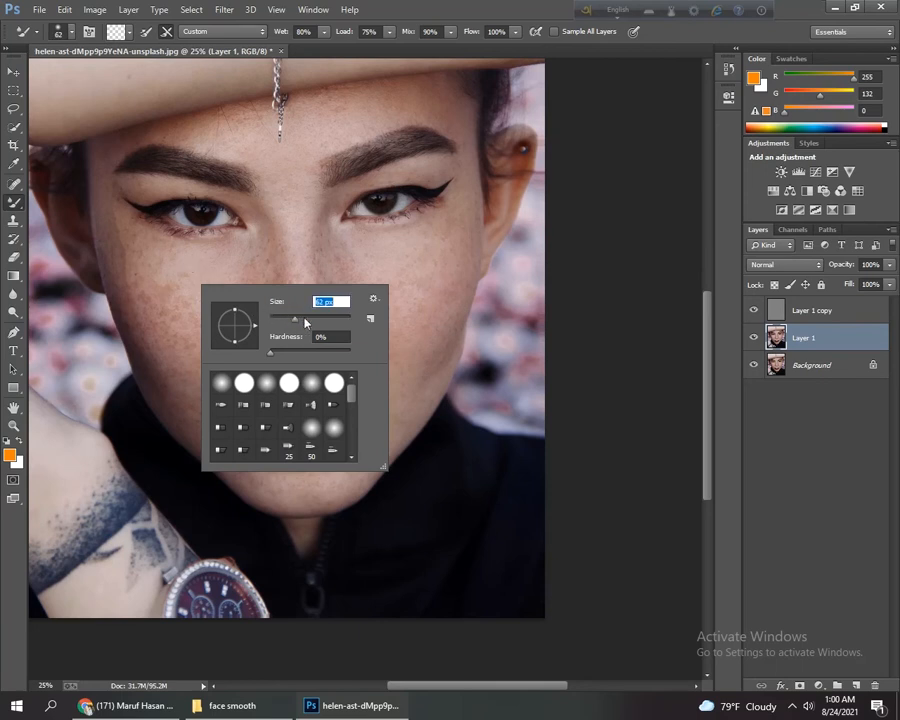
left_click_drag(317, 321, 331, 320)
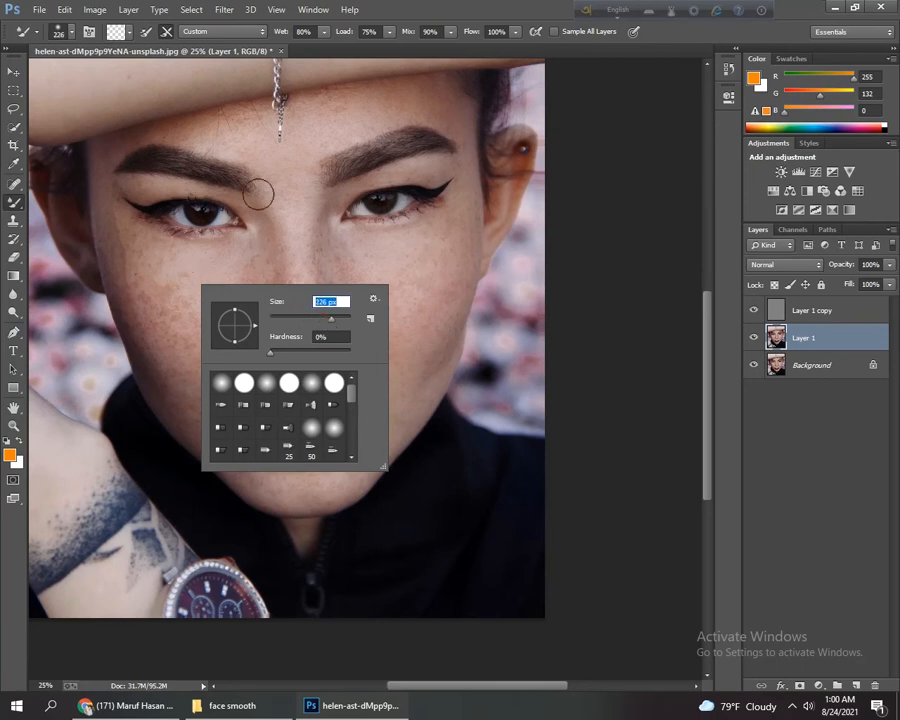
left_click(468, 14)
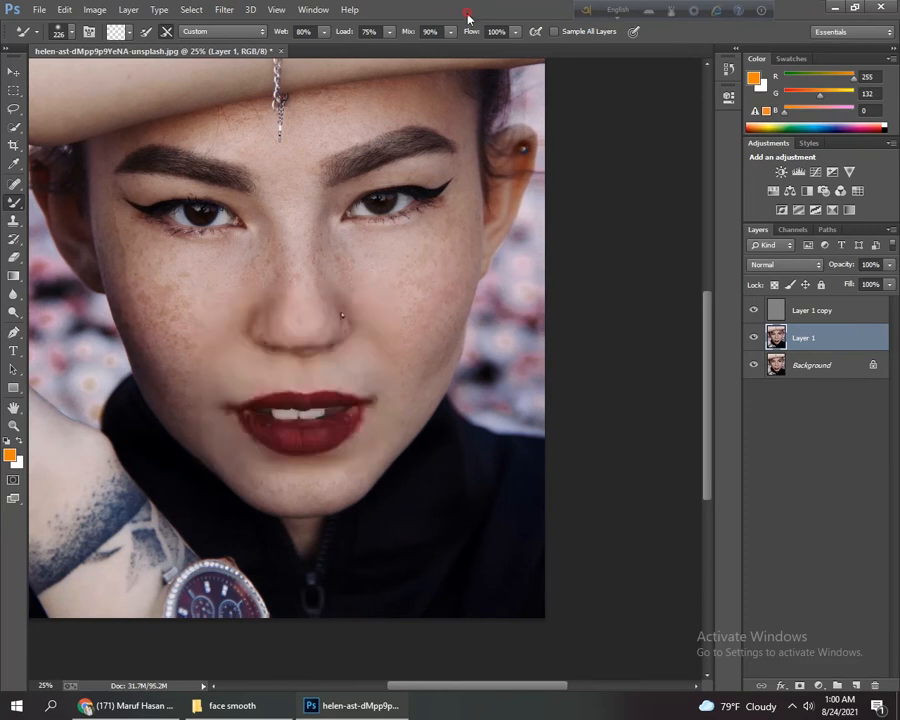
left_click(325, 32)
left_click_drag(291, 53, 299, 52)
left_click(384, 9)
Smooth the freckled cheek on the photo's right side using a 507 px mixer brush
key("ctrl+plus")
key("ctrl+plus")
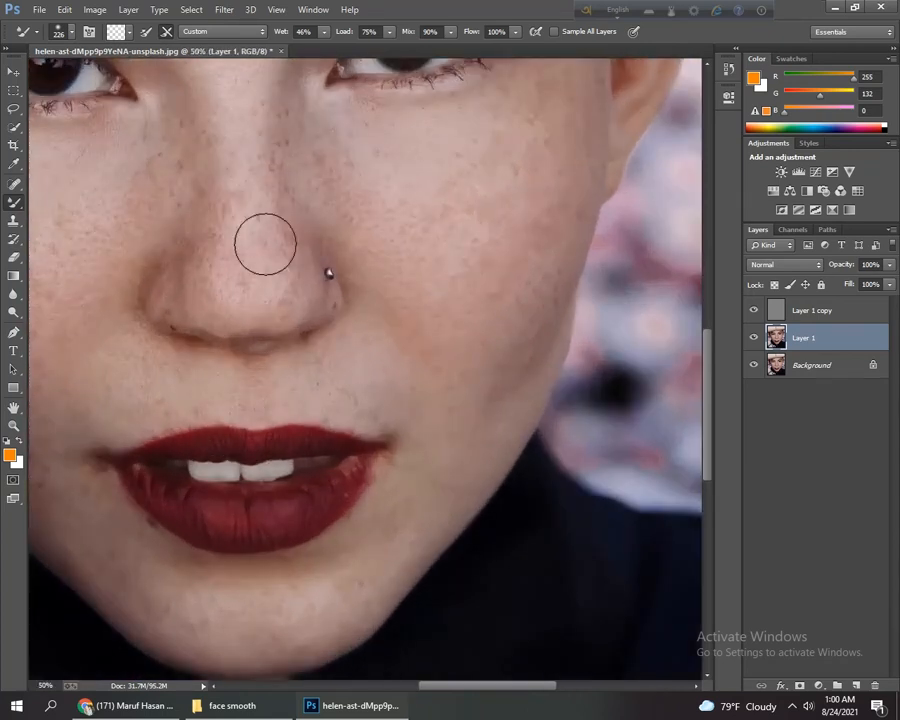
mouse_move(267, 203)
left_mouse_down()
mouse_move(383, 310)
mouse_move(298, 326)
mouse_move(282, 360)
mouse_move(297, 354)
mouse_move(267, 399)
left_mouse_up()
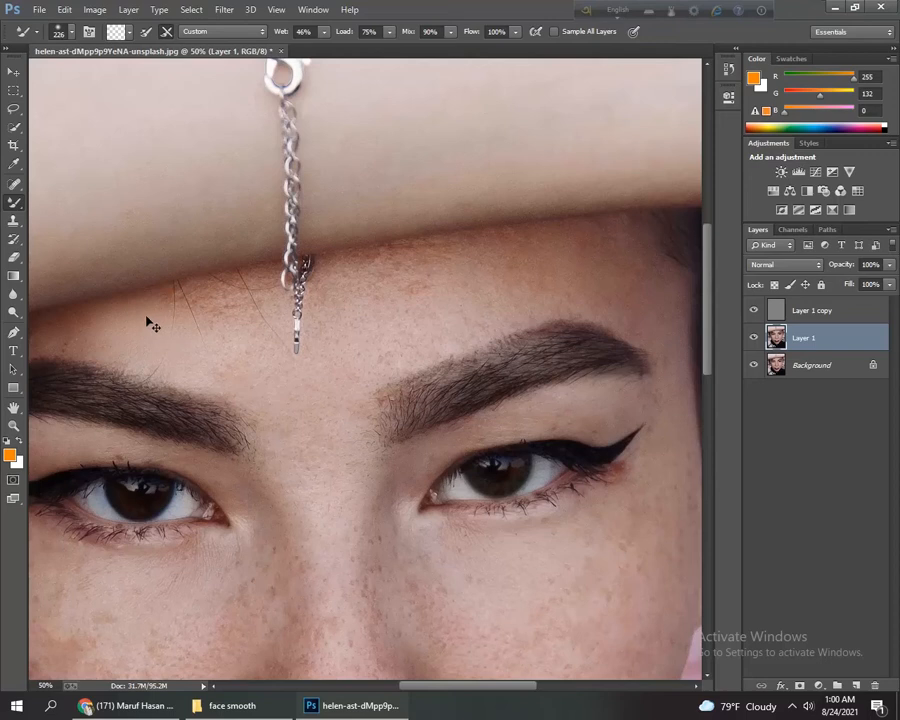
left_click_drag(354, 475, 496, 200)
left_click_drag(382, 388, 200, 386)
left_click_drag(336, 370, 245, 380)
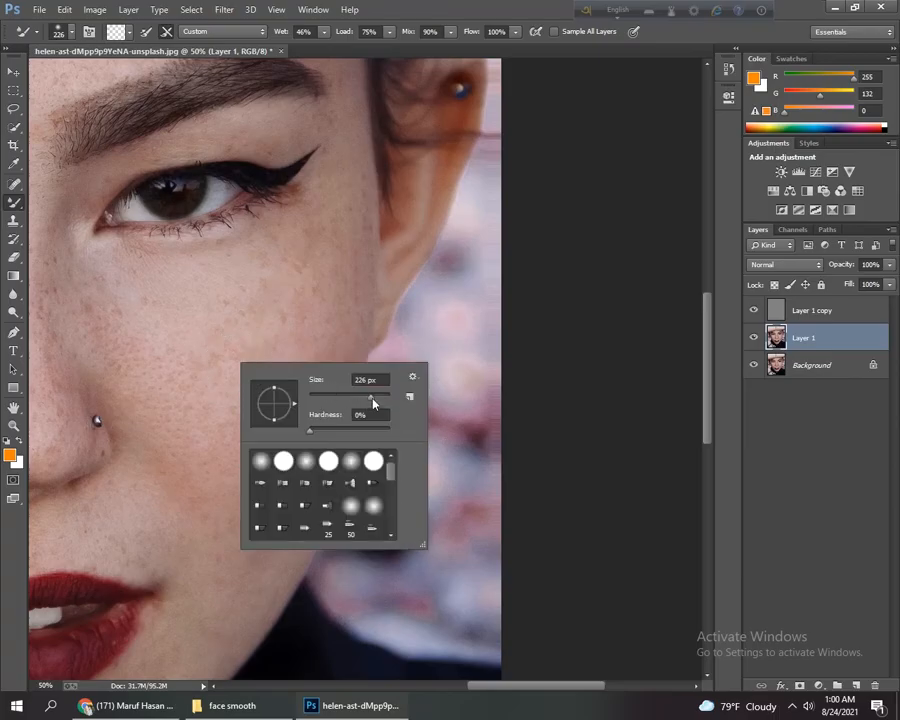
left_click_drag(372, 398, 385, 398)
mouse_move(229, 328)
left_mouse_down()
mouse_move(235, 368)
mouse_move(207, 370)
mouse_move(148, 339)
mouse_move(159, 347)
mouse_move(156, 361)
mouse_move(201, 402)
mouse_move(199, 424)
mouse_move(210, 438)
mouse_move(236, 450)
mouse_move(240, 473)
mouse_move(275, 401)
mouse_move(263, 428)
mouse_move(268, 443)
mouse_move(255, 467)
mouse_move(286, 296)
left_mouse_up()
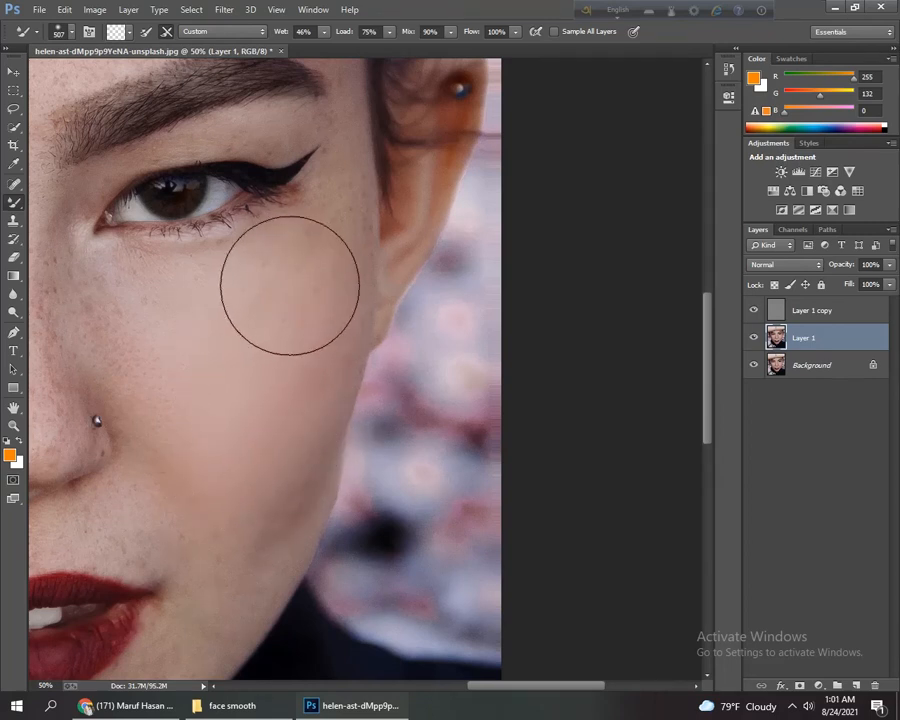
Smooth the skin between the outer eye corner and the ear on the photo's right side with a 244 px brush
right_click(274, 299)
left_click_drag(408, 338, 410, 338)
left_click(318, 225)
mouse_move(338, 229)
left_mouse_down()
mouse_move(346, 296)
mouse_move(331, 375)
mouse_move(305, 384)
mouse_move(305, 429)
left_mouse_up()
mouse_move(314, 250)
left_mouse_down()
mouse_move(311, 367)
mouse_move(308, 332)
mouse_move(304, 363)
mouse_move(308, 416)
left_mouse_up()
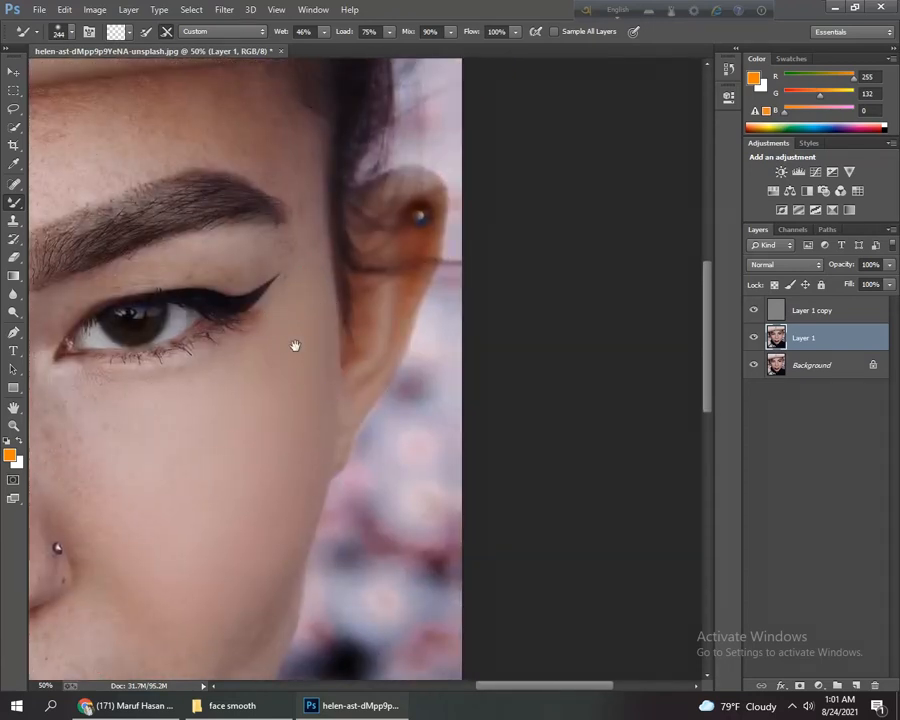
left_click_drag(291, 290, 303, 340)
Smooth the upper eyelid below the right-hand eyebrow with a smaller mixer brush
right_click(279, 399)
left_click(390, 434)
left_click(255, 305)
mouse_move(257, 304)
left_mouse_down()
mouse_move(243, 333)
mouse_move(219, 321)
mouse_move(213, 305)
left_mouse_up()
Enlarge the mixer brush and smooth the skin beneath the right-hand eye towards the nose
mouse_move(155, 326)
left_mouse_down()
mouse_move(235, 317)
mouse_move(323, 242)
left_mouse_up()
right_click(222, 392)
left_click_drag(336, 426, 361, 426)
left_click(368, 372)
left_click_drag(188, 422, 210, 378)
Reduce the mixer brush and smooth the skin around the pierced nostril and above the upper lip
left_click_drag(291, 467, 361, 348)
right_click(331, 310)
left_click(443, 344)
left_click(250, 422)
right_click(259, 429)
left_click_drag(393, 468, 382, 468)
left_click(247, 404)
left_click_drag(221, 457, 281, 468)
Smooth the skin beside the mouth corner on the photo's right side with a 163 px mixer brush
key("space")
mouse_move(183, 441)
left_mouse_down()
mouse_move(229, 418)
mouse_move(100, 330)
left_mouse_up()
key("bracketright")
key("bracketright")
key("bracketright")
right_click(233, 245)
left_click_drag(372, 282, 355, 282)
key("Return")
left_click(219, 400)
key("space")
left_click_drag(221, 369, 330, 297)
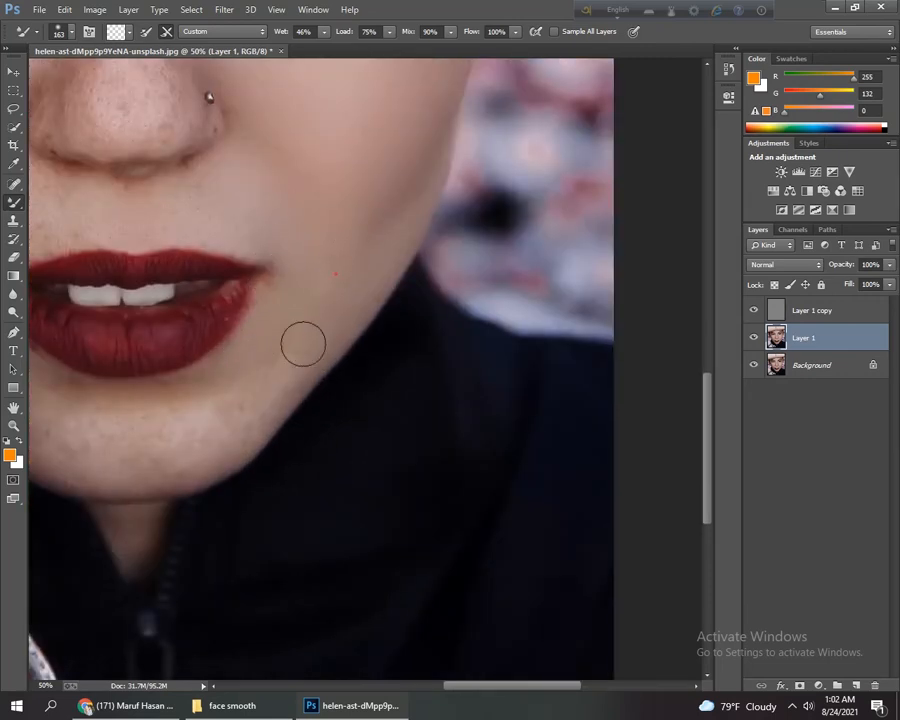
Smooth the jawline and chin on the photo's right side with a 261 px mixer brush
key("space")
left_click_drag(259, 387, 349, 305)
right_click(284, 343)
left_click(407, 378)
left_click_drag(413, 381, 417, 381)
key("Return")
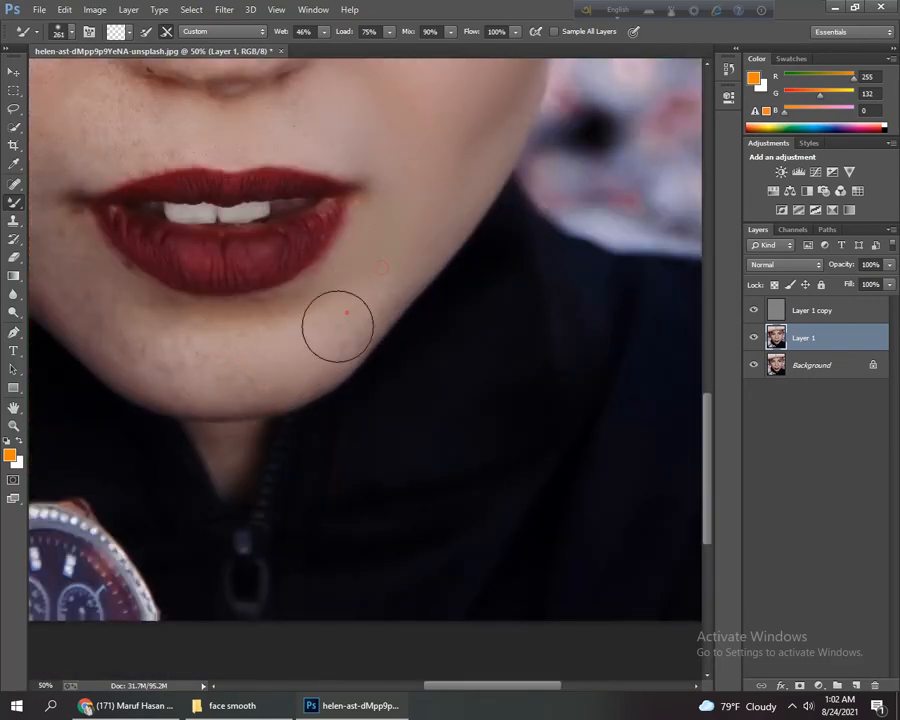
key("space")
left_click_drag(286, 325, 388, 291)
Smooth the chin and the skin beside the mouth on the photo's left side with a smaller mixer brush
key("space")
mouse_move(187, 279)
left_mouse_down()
mouse_move(257, 298)
mouse_move(325, 335)
left_mouse_up()
right_click(394, 323)
left_click(512, 362)
left_click_drag(313, 285, 378, 305)
Smooth the freckled cheek on the photo's left side, adjusting the mixer brush size to fit
key("space")
mouse_move(250, 87)
left_mouse_down()
mouse_move(323, 187)
mouse_move(443, 466)
left_mouse_up()
right_click(337, 329)
left_click(467, 363)
left_click(474, 363)
mouse_move(321, 302)
left_mouse_down()
mouse_move(277, 306)
mouse_move(238, 282)
mouse_move(311, 262)
mouse_move(314, 274)
mouse_move(369, 310)
mouse_move(428, 292)
mouse_move(438, 266)
mouse_move(494, 276)
mouse_move(429, 334)
left_mouse_up()
mouse_move(378, 377)
left_mouse_down()
mouse_move(351, 400)
mouse_move(344, 509)
mouse_move(358, 503)
left_mouse_up()
left_click_drag(410, 424, 540, 362)
mouse_move(456, 468)
left_mouse_down()
mouse_move(361, 280)
mouse_move(413, 397)
mouse_move(480, 491)
mouse_move(313, 305)
left_mouse_up()
Smooth the left-hand jaw edge and the outer cheek beside the eye with a 188 px mixer brush
right_click(333, 358)
left_click(457, 391)
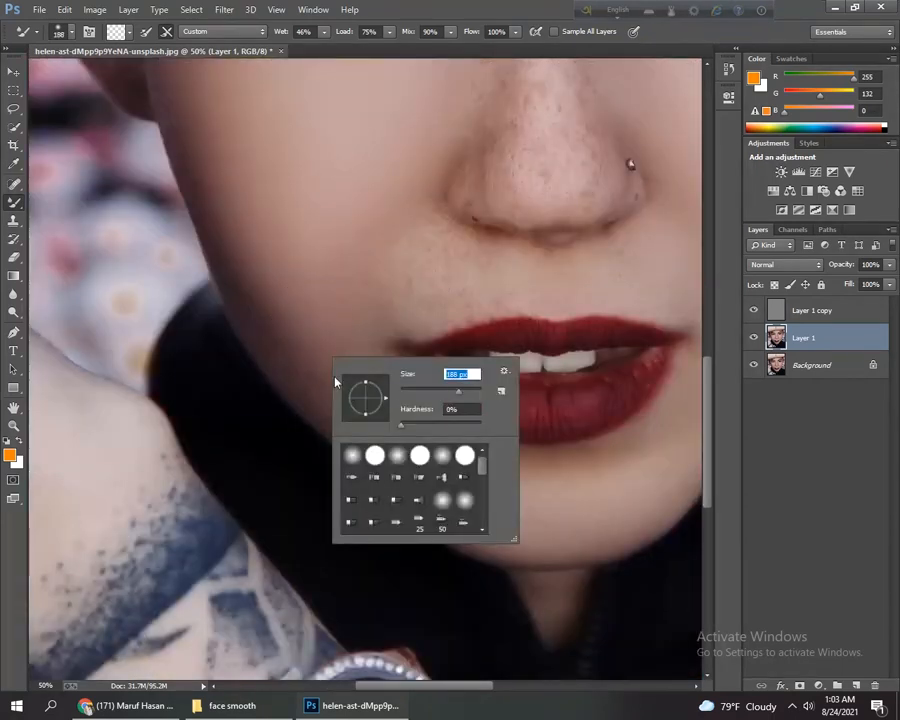
left_click(298, 365)
mouse_move(298, 365)
left_mouse_down()
mouse_move(353, 418)
mouse_move(312, 384)
mouse_move(349, 386)
mouse_move(383, 436)
mouse_move(365, 443)
mouse_move(367, 374)
mouse_move(386, 298)
mouse_move(422, 267)
mouse_move(409, 273)
mouse_move(415, 312)
mouse_move(501, 295)
mouse_move(479, 300)
mouse_move(459, 265)
mouse_move(419, 237)
mouse_move(437, 263)
mouse_move(563, 263)
left_mouse_up()
scroll(557, 263, "up", 10)
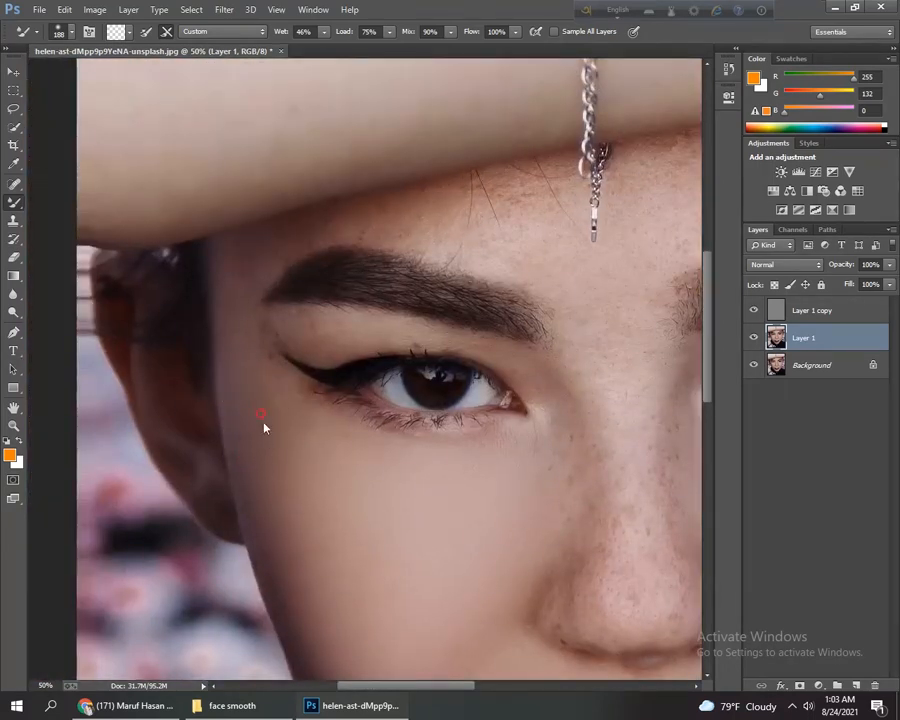
left_click_drag(294, 466, 385, 420)
Smooth the temple, eyelid and under-eye skin around the left-hand eye, ending with a 167 px mixer brush
mouse_move(324, 264)
left_mouse_down()
mouse_move(375, 196)
mouse_move(314, 201)
mouse_move(356, 327)
mouse_move(350, 293)
mouse_move(392, 285)
left_mouse_up()
right_click(418, 295)
left_click(526, 327)
key("Return")
right_click(470, 285)
left_click(592, 321)
mouse_move(450, 283)
left_mouse_down()
mouse_move(579, 306)
mouse_move(641, 386)
mouse_move(651, 434)
left_mouse_up()
left_click_drag(377, 377, 332, 442)
left_click_drag(343, 583, 344, 360)
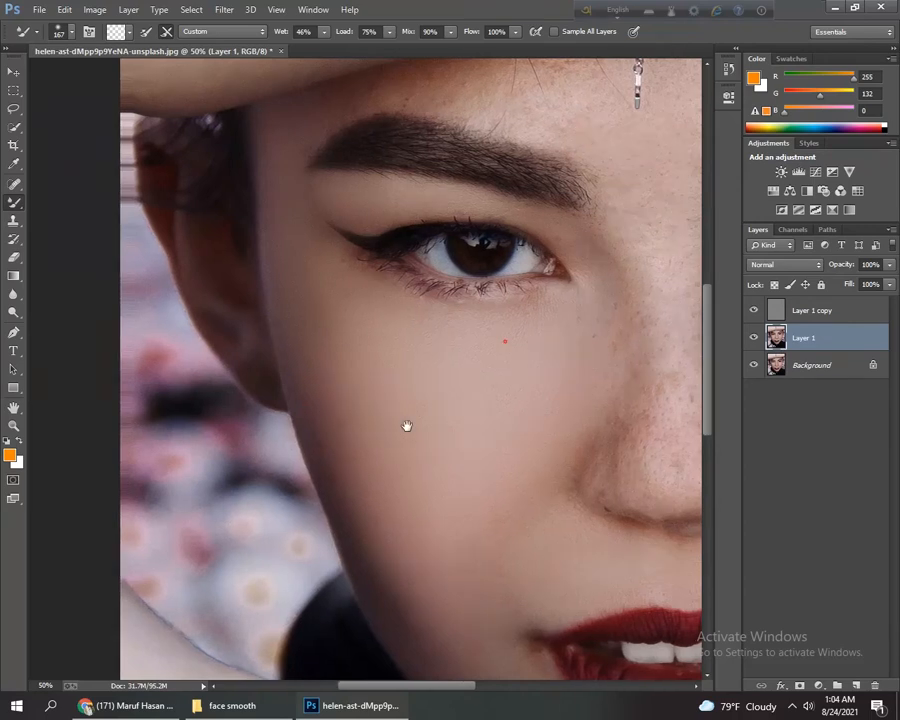
Smooth the forehead above the right-hand eyebrow with a 226 px mixer brush
left_click_drag(503, 341, 271, 548)
left_click_drag(328, 422, 408, 580)
mouse_move(334, 444)
left_mouse_down()
mouse_move(222, 346)
mouse_move(72, 334)
left_mouse_up()
mouse_move(179, 390)
left_mouse_down()
mouse_move(125, 400)
mouse_move(42, 353)
left_mouse_up()
right_click(317, 273)
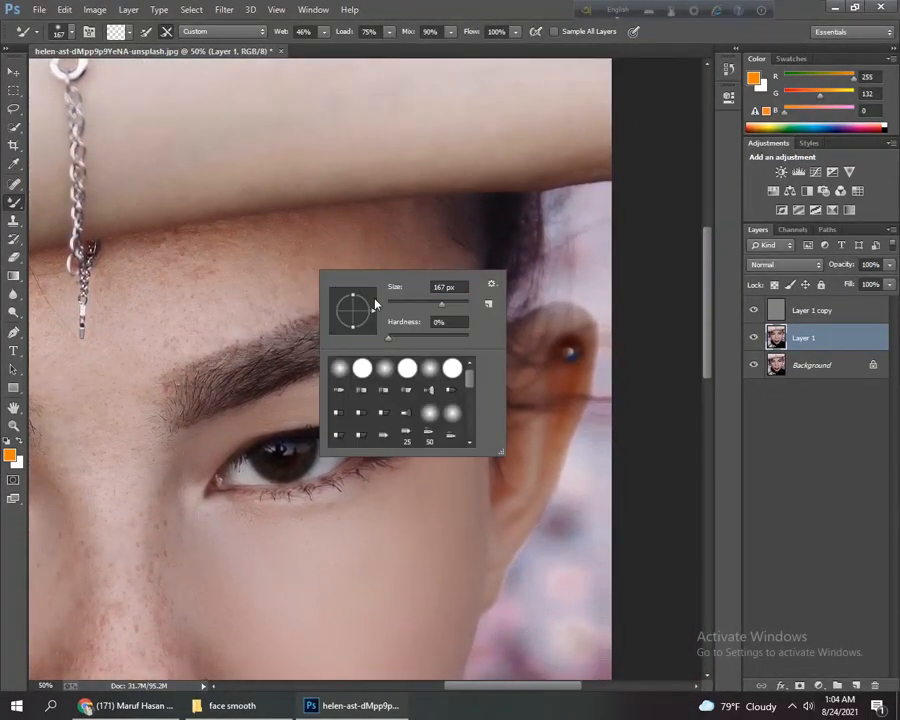
left_click_drag(443, 303, 455, 303)
left_click(307, 261)
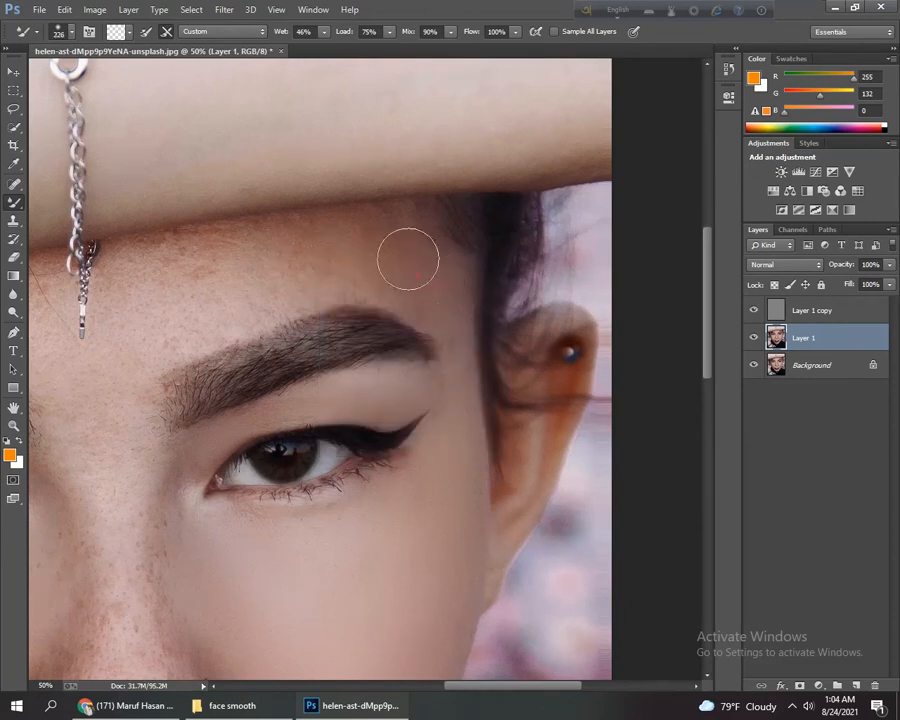
Smooth the nose bridge and the inner eye areas, reducing the mixer brush from 167 px for the finer strokes
right_click(444, 423)
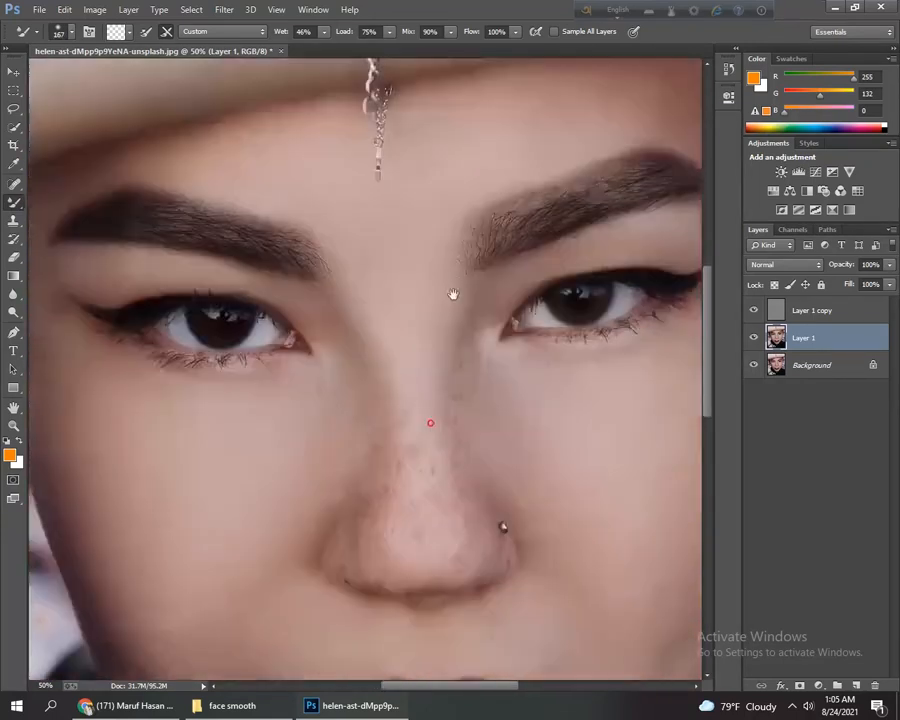
left_click_drag(453, 294, 463, 237)
left_click_drag(361, 283, 372, 322)
right_click(409, 323)
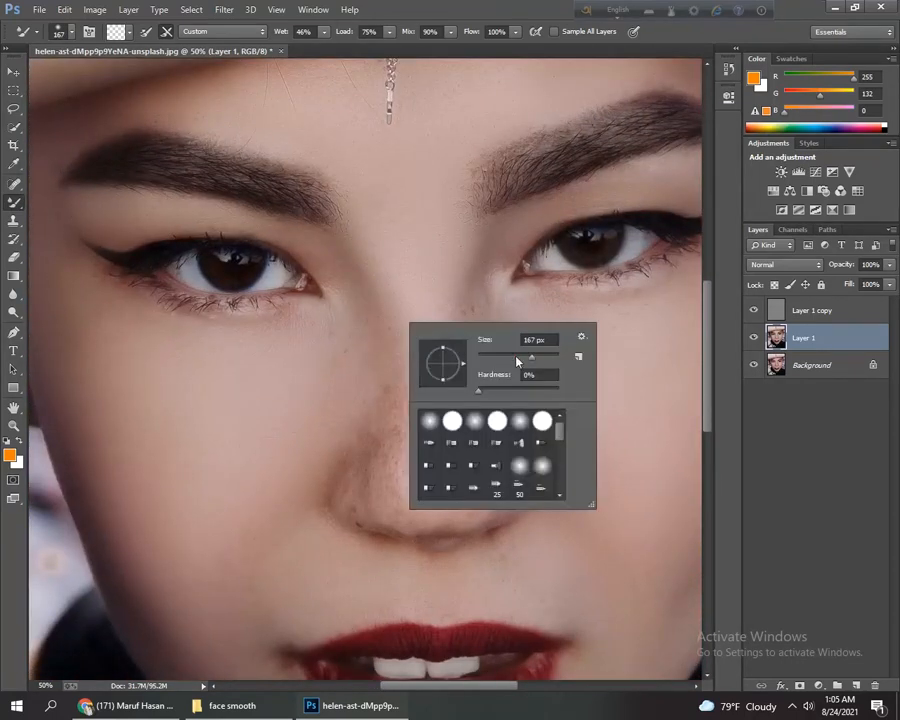
left_click(415, 288)
mouse_move(454, 484)
left_mouse_down()
mouse_move(436, 478)
mouse_move(432, 504)
mouse_move(479, 494)
left_mouse_up()
mouse_move(426, 423)
left_mouse_down()
mouse_move(422, 371)
mouse_move(423, 430)
mouse_move(382, 465)
left_mouse_up()
left_click_drag(436, 338, 464, 441)
mouse_move(452, 289)
left_mouse_down()
mouse_move(452, 358)
mouse_move(466, 365)
left_mouse_up()
left_click_drag(438, 486, 438, 398)
Smooth the remaining freckles on the nose tip, nostrils and sides of the nose with a 135 px mixer brush
right_click(444, 398)
left_click(560, 432)
mouse_move(388, 423)
left_mouse_down()
mouse_move(350, 424)
mouse_move(353, 388)
mouse_move(384, 358)
left_mouse_up()
left_click_drag(505, 416, 492, 422)
left_click_drag(402, 430, 418, 428)
mouse_move(344, 305)
left_mouse_down()
mouse_move(332, 285)
mouse_move(366, 293)
left_mouse_up()
left_click_drag(334, 382, 332, 348)
left_click_drag(522, 458, 494, 465)
mouse_move(442, 446)
left_mouse_down()
mouse_move(425, 481)
mouse_move(372, 467)
left_mouse_up()
scroll(372, 467, "right", 3)
scroll(426, 434, "up", 3)
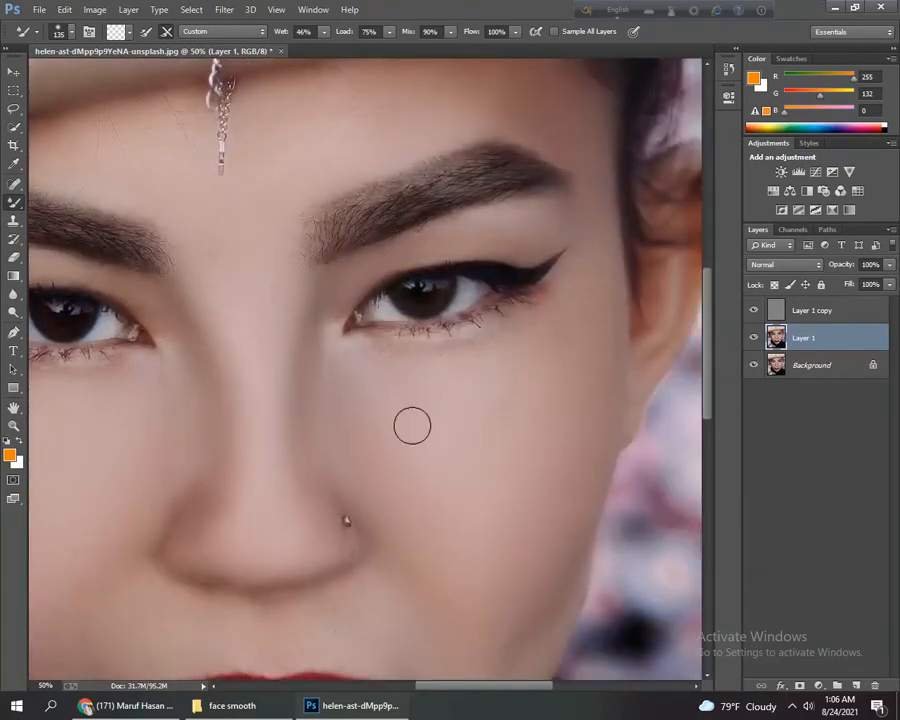
Smooth the upper forehead on both sides of the hanging chain with a 181 px mixer brush
left_click_drag(368, 261, 375, 382)
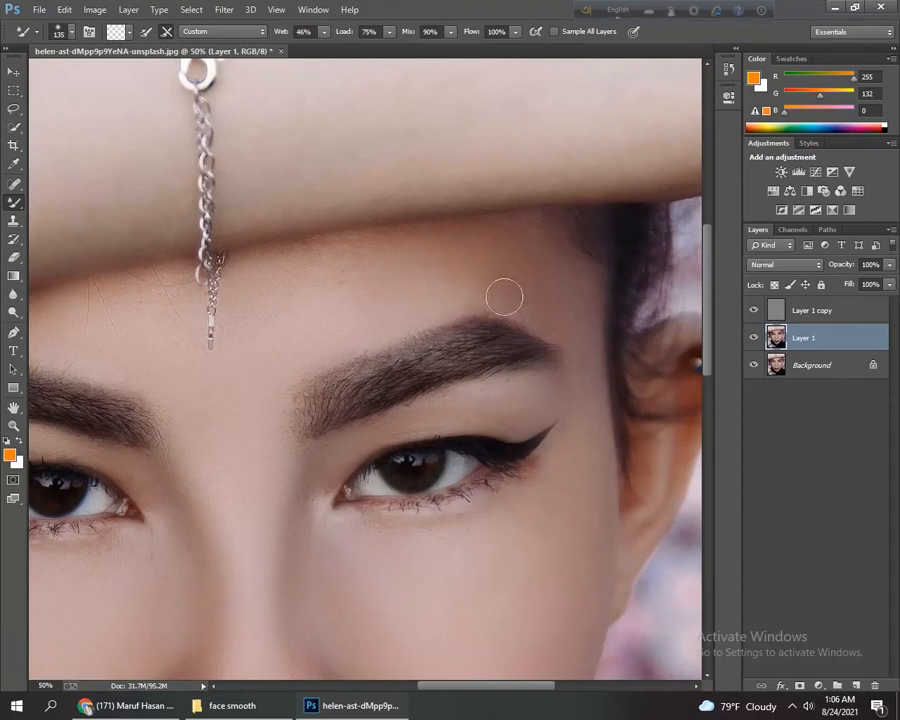
right_click(322, 265)
left_click_drag(447, 307, 455, 307)
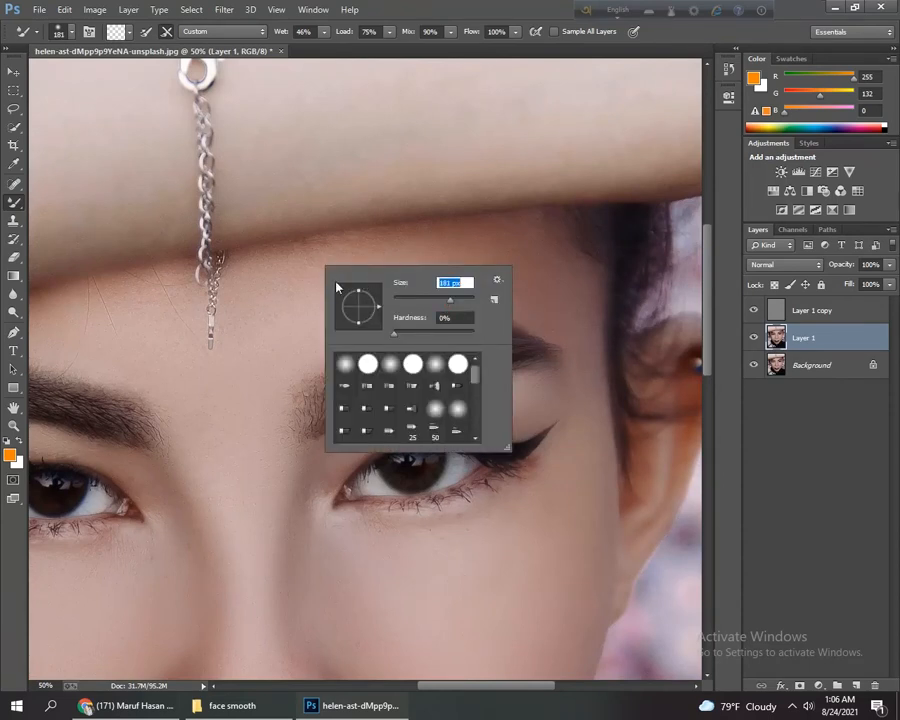
left_click(266, 270)
left_click_drag(314, 274, 365, 269)
left_click(274, 309)
mouse_move(241, 302)
left_mouse_down()
mouse_move(233, 353)
mouse_move(196, 364)
mouse_move(174, 324)
mouse_move(175, 283)
left_mouse_up()
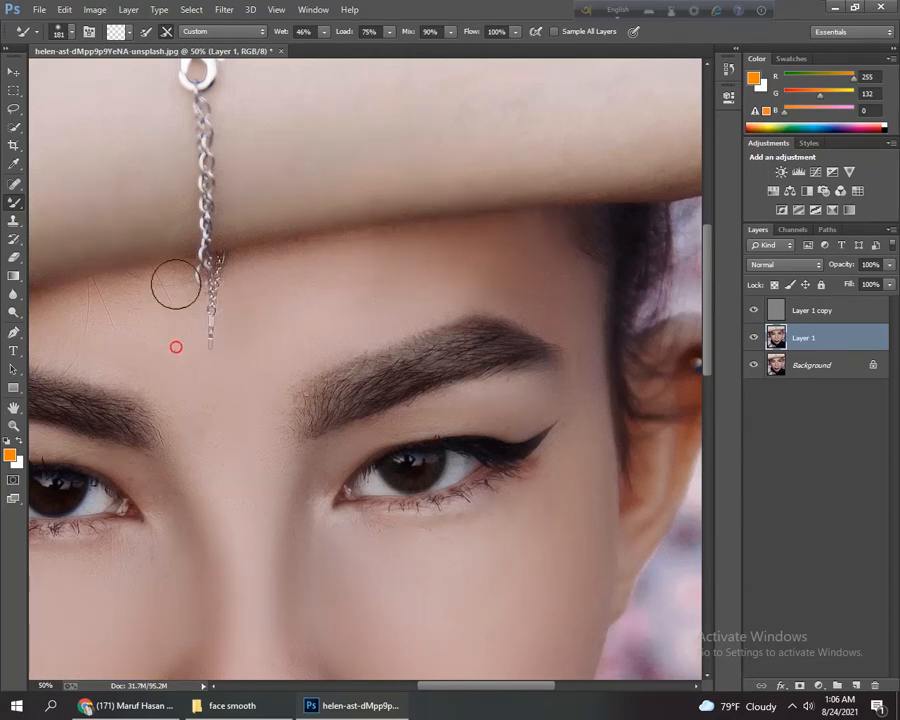
mouse_move(246, 278)
left_mouse_down()
mouse_move(315, 255)
mouse_move(264, 255)
mouse_move(394, 246)
left_mouse_up()
Blend the forehead skin between the hanging chain and the left-hand eyebrow with the mixer brush
left_click_drag(328, 284, 536, 292)
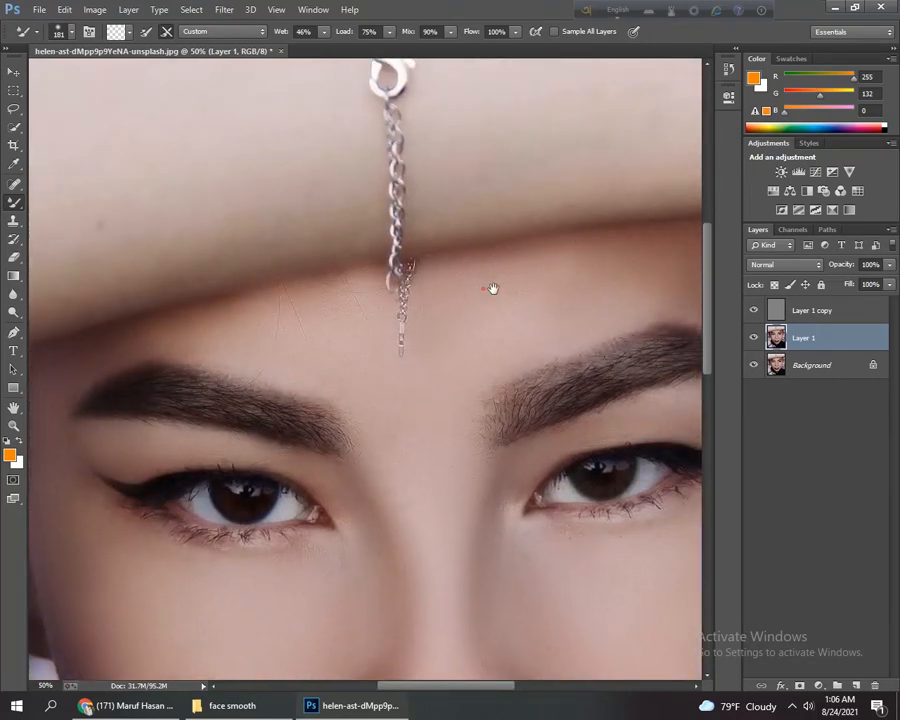
left_click_drag(493, 288, 590, 289)
left_click_drag(409, 290, 476, 281)
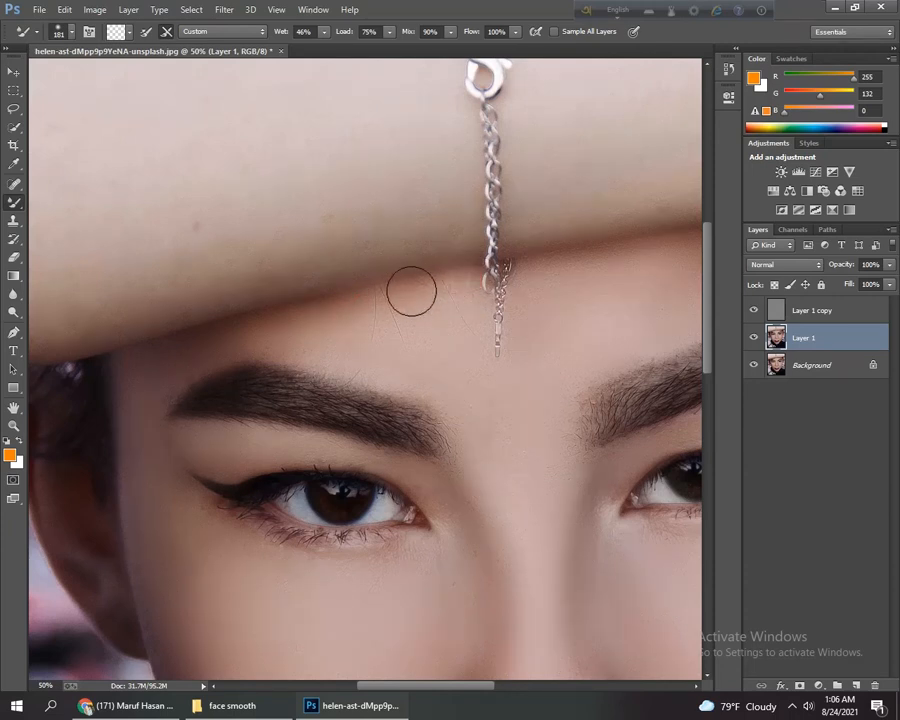
Examine the whole portrait, then the nose, mouth and chin up close, for skin that still needs smoothing
key("ctrl+minus")
key("ctrl+minus")
key("ctrl+minus")
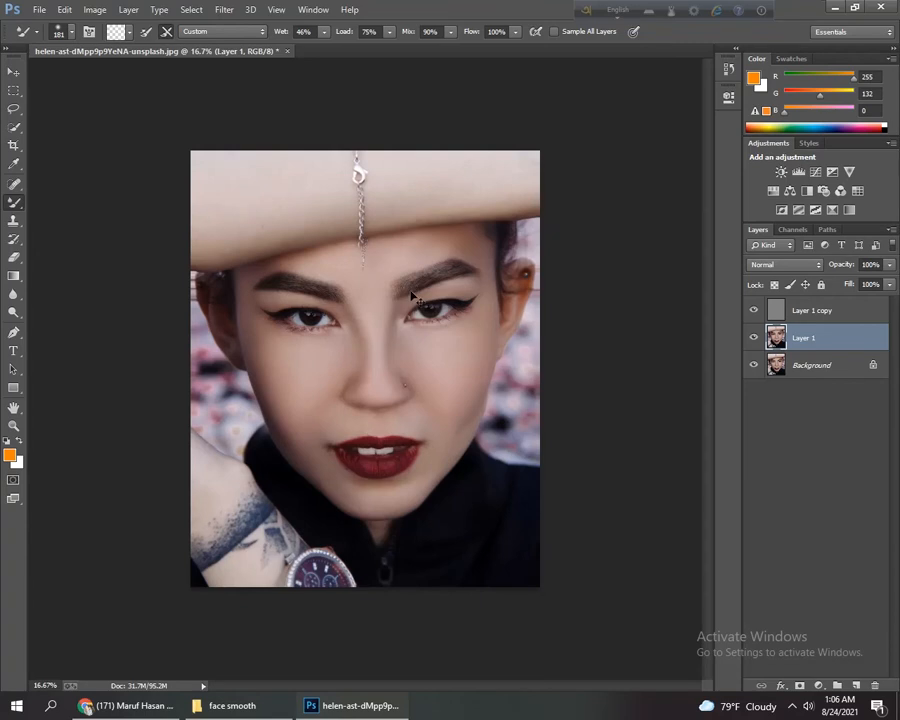
key("ctrl+plus")
key("ctrl+plus")
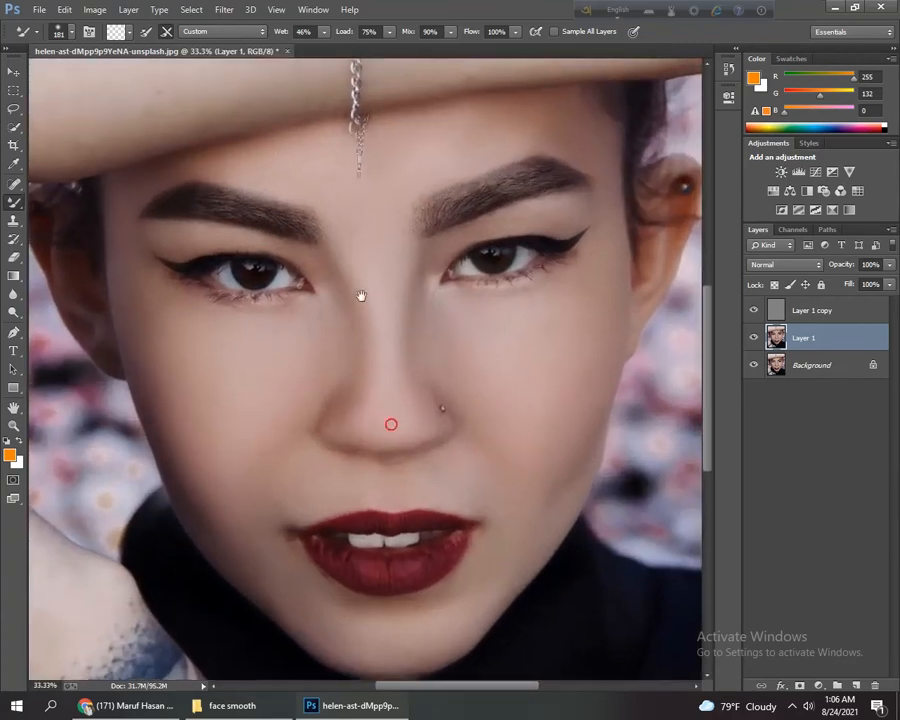
left_click_drag(391, 424, 347, 243)
left_click_drag(395, 297, 407, 298)
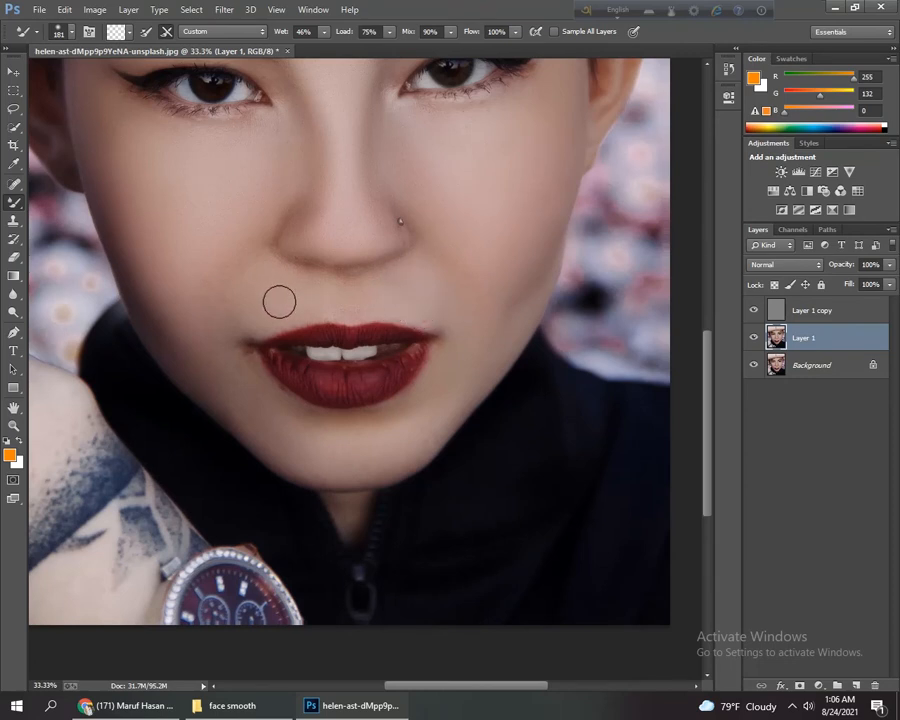
key("ctrl+minus")
key("ctrl+minus")
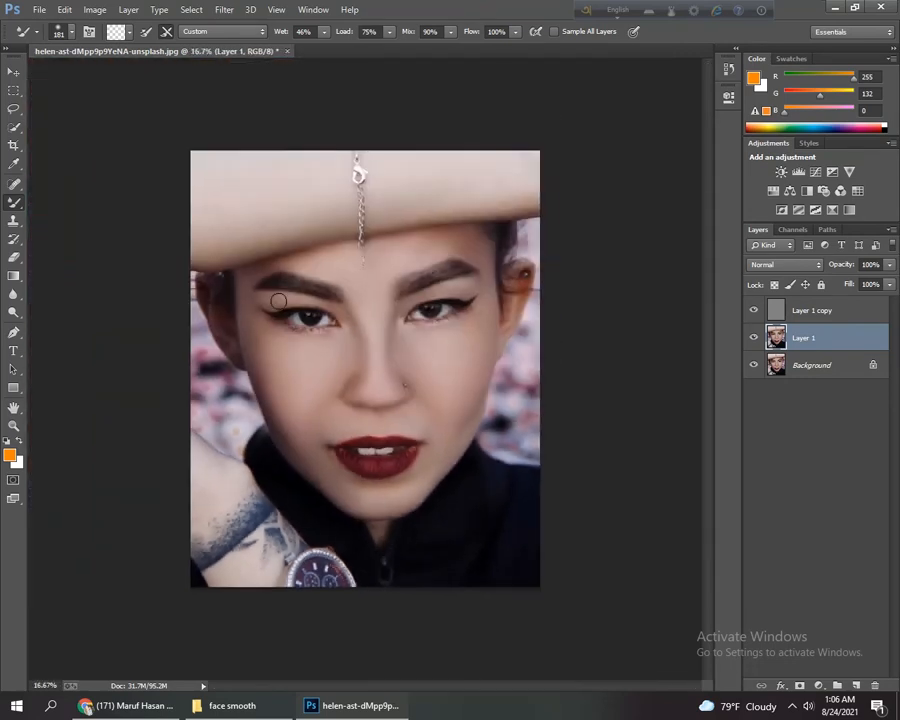
Switch to the Move tool and compare the portrait before and after by hiding and showing Layer 1
left_click(13, 71)
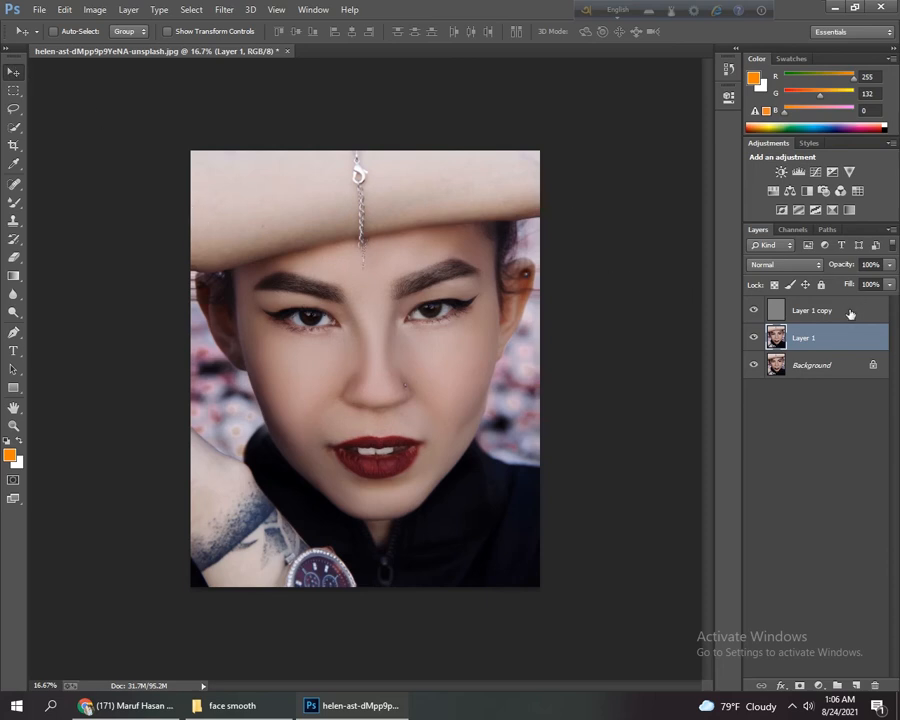
left_click(752, 338)
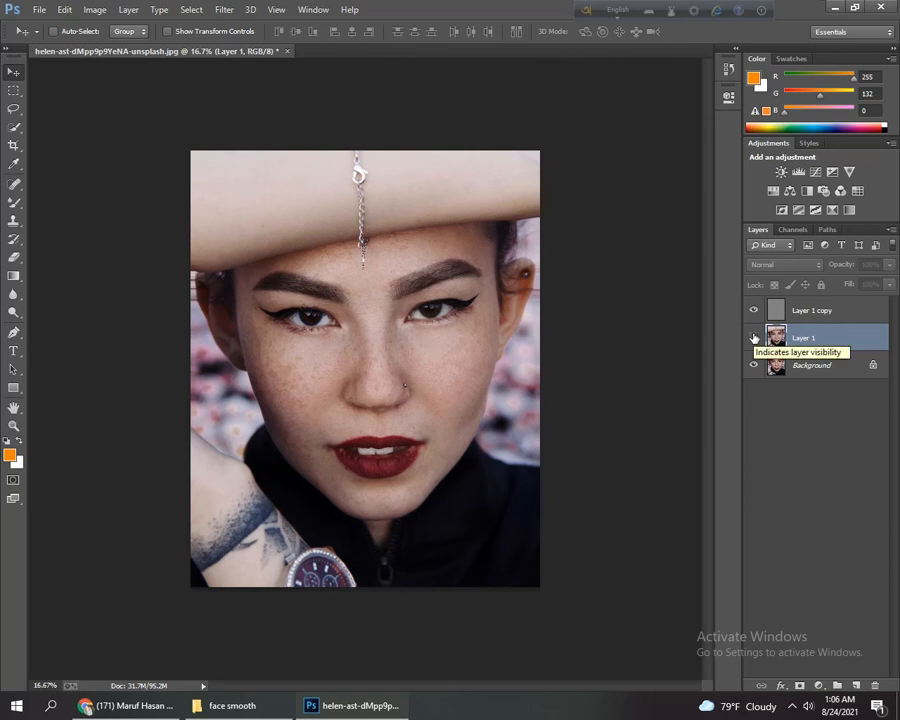
left_click(753, 338)
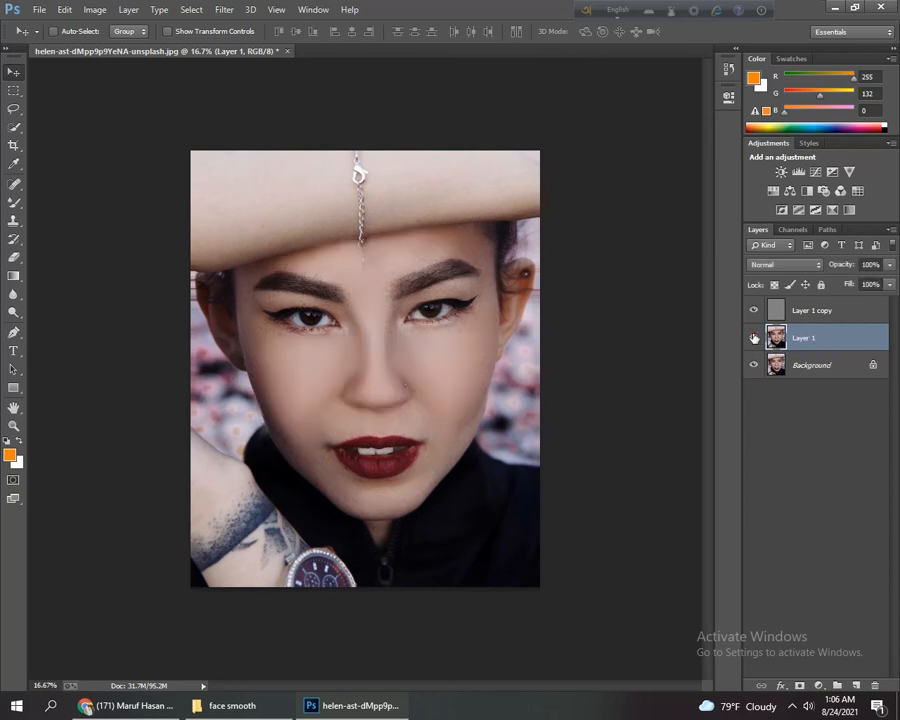
Inspect the smoothed skin at 50% zoom across the forehead, eyes, cheeks, nose and mouth
key("ctrl+plus")
key("ctrl+plus")
key("ctrl+plus")
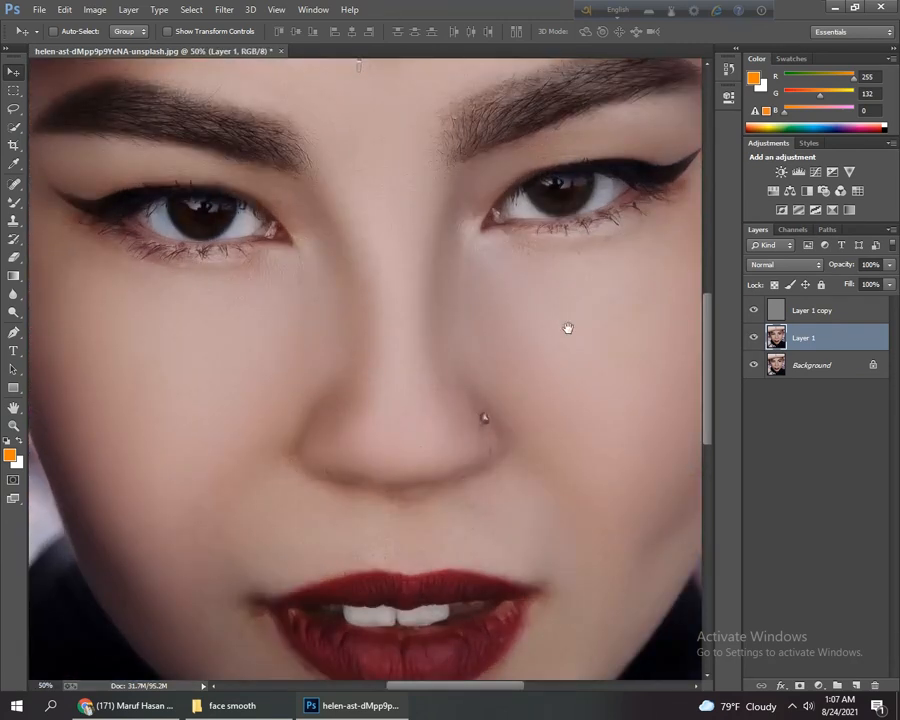
left_click_drag(568, 328, 237, 450)
left_click_drag(253, 368, 301, 523)
left_click_drag(162, 404, 275, 350)
left_click_drag(189, 394, 315, 212)
left_click_drag(269, 323, 337, 229)
left_click_drag(404, 293, 242, 246)
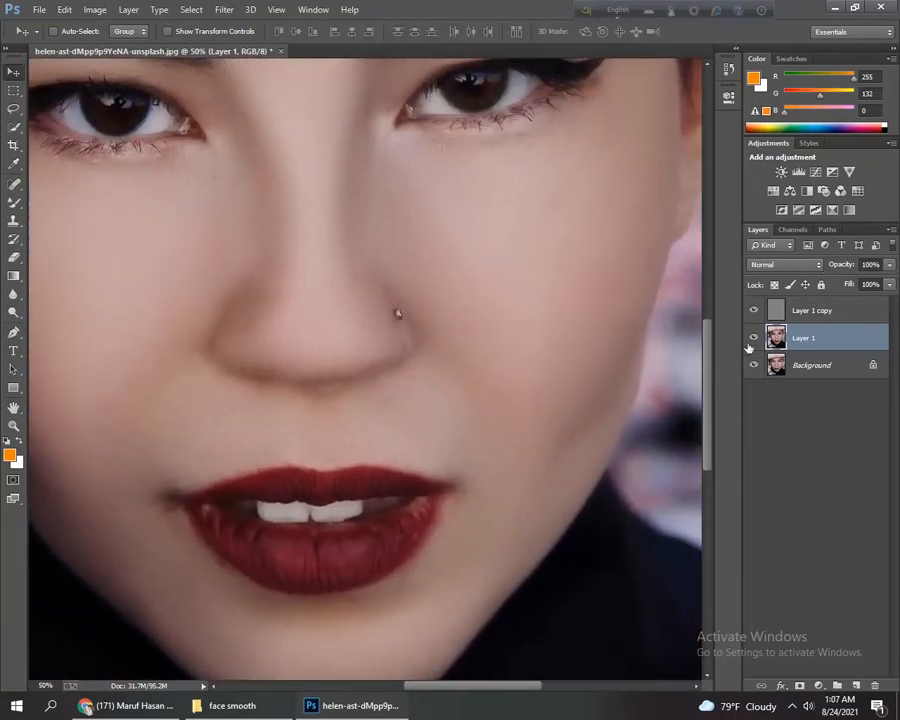
Set Layer 1's fill to 85% and its opacity to 90% to soften the smoothing effect
left_click(890, 285)
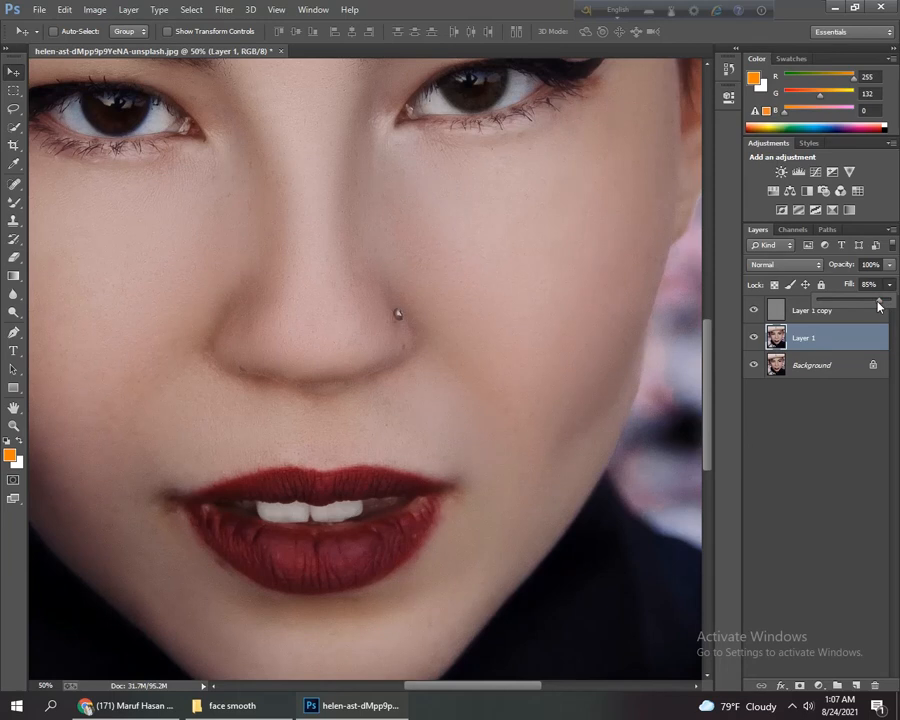
key("ctrl+minus")
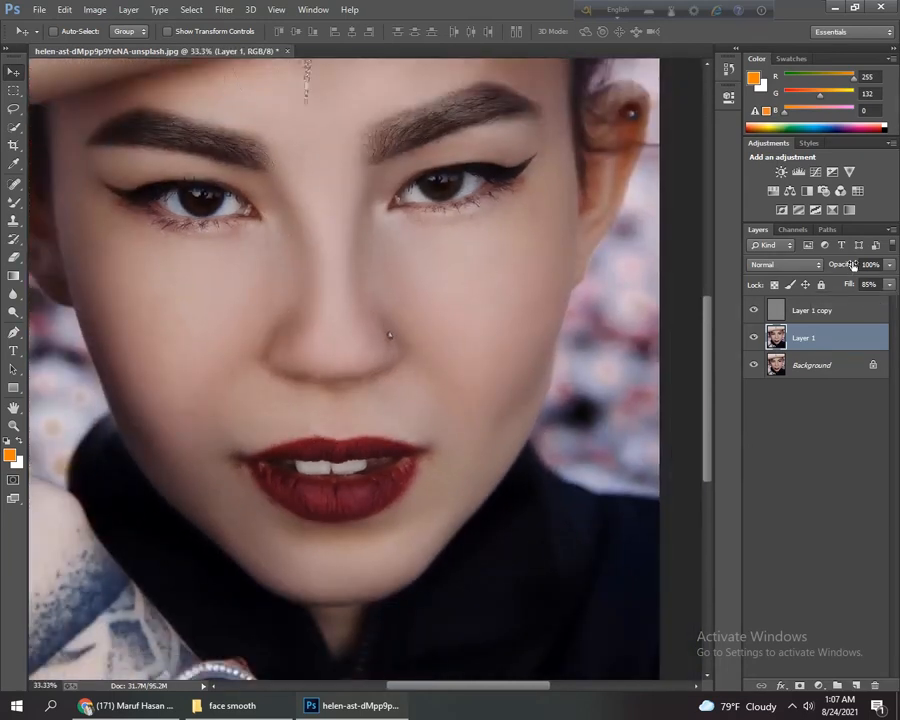
left_click(891, 265)
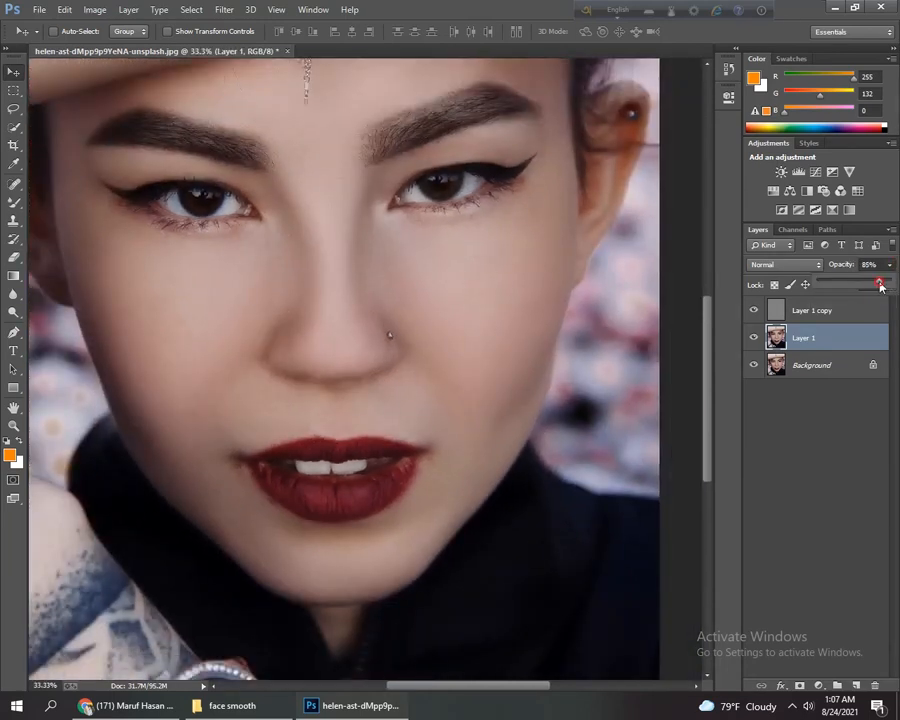
left_click_drag(842, 293, 886, 297)
left_click(891, 266)
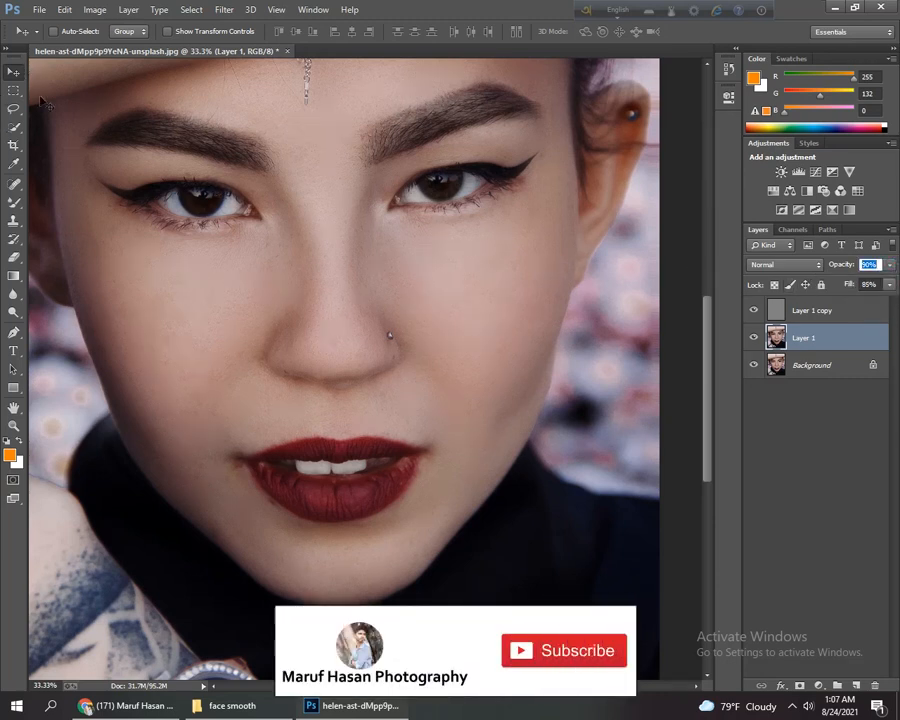
Examine the skin texture at 66.67% zoom around the nose, mouth, cheeks, eyes and brows, then review the face from farther out
key("ctrl+plus")
key("ctrl+plus")
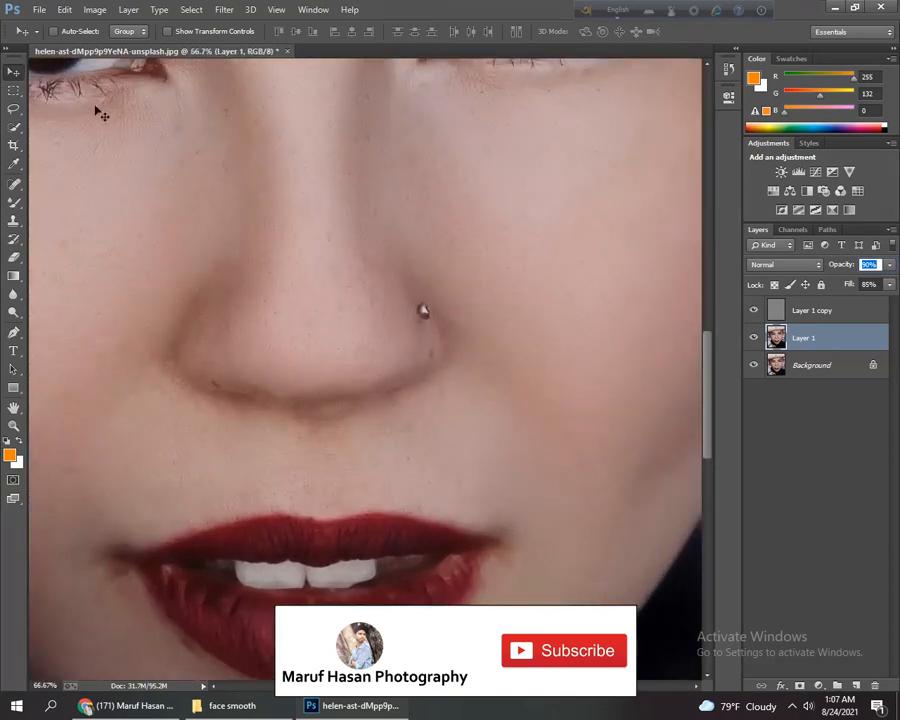
left_click_drag(206, 228, 351, 382)
left_click_drag(200, 660, 230, 393)
left_click_drag(263, 484, 158, 274)
left_click_drag(257, 454, 198, 397)
left_click_drag(373, 618, 195, 532)
left_click_drag(565, 245, 392, 470)
left_click_drag(404, 396, 313, 452)
mouse_move(371, 336)
left_mouse_down()
mouse_move(333, 436)
mouse_move(371, 539)
mouse_move(431, 450)
left_mouse_up()
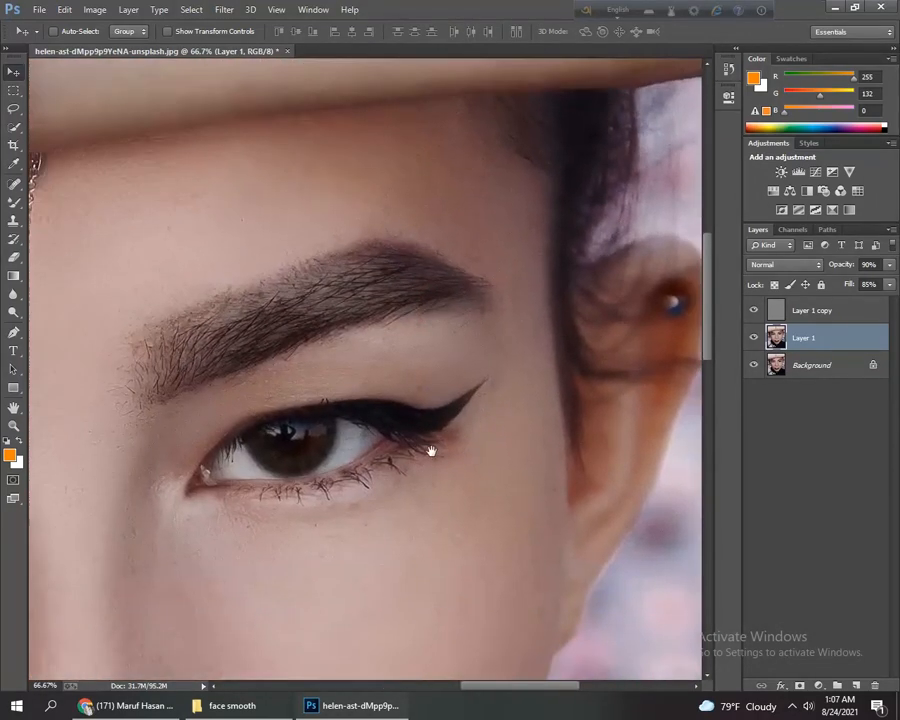
key("ctrl+minus")
key("ctrl+minus")
key("ctrl+minus")
key("ctrl+minus")
key("ctrl+minus")
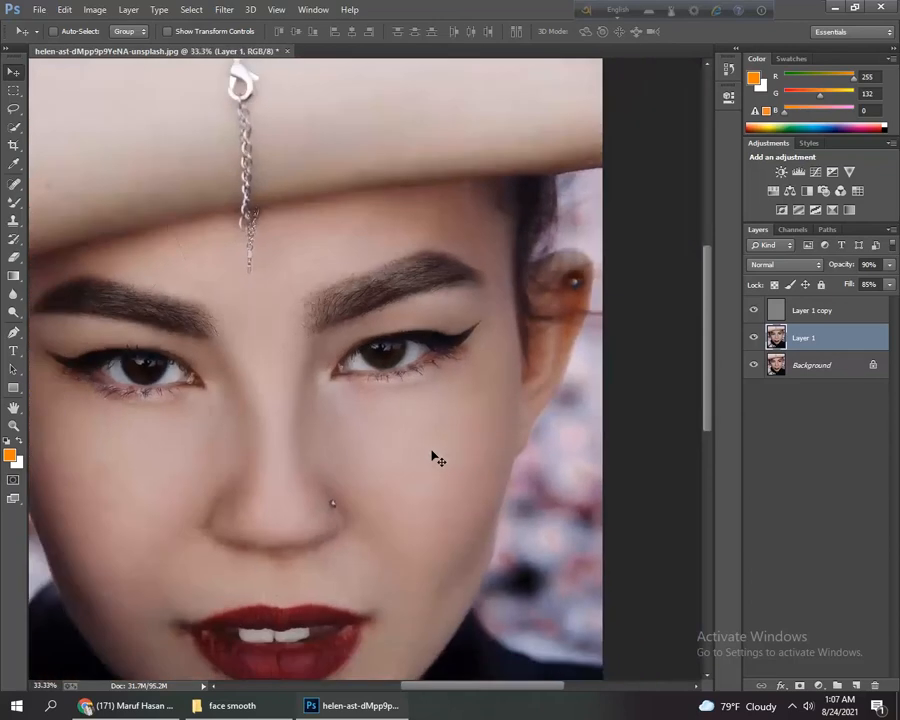